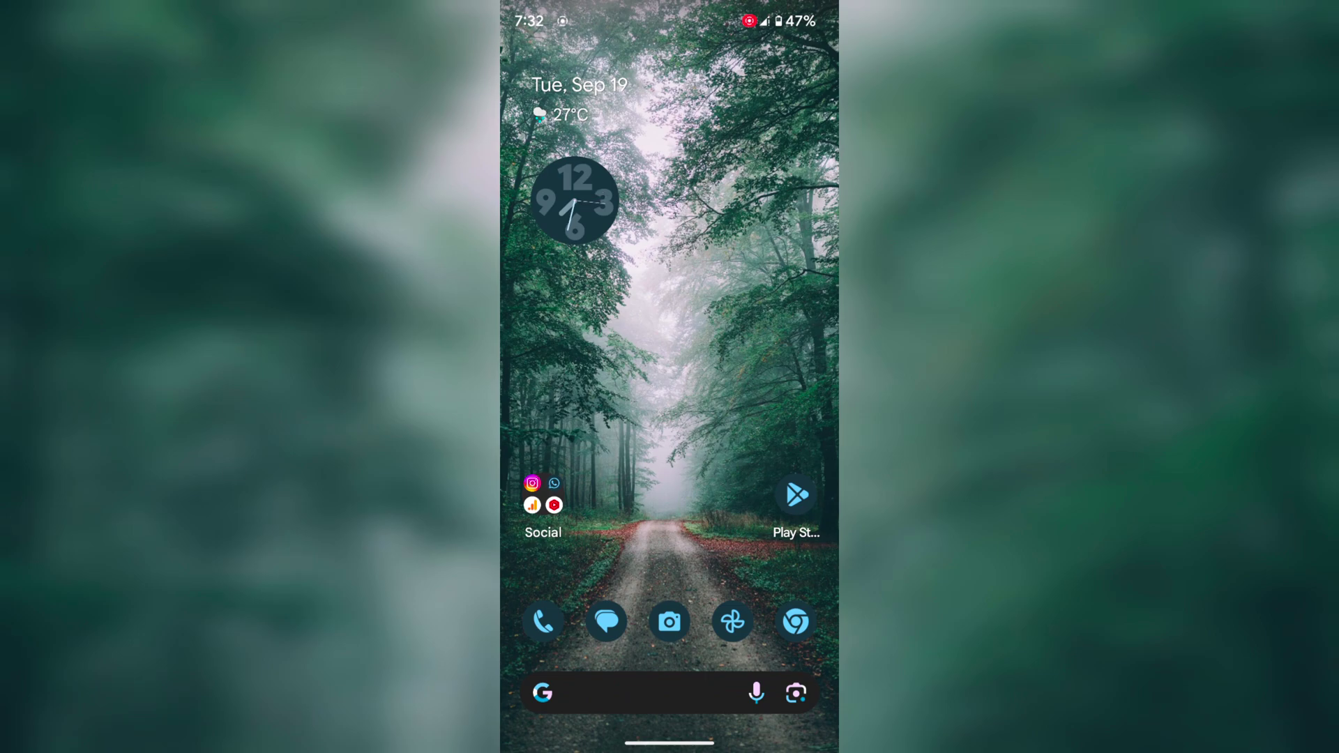
{"action": "left_click_drag", "start_coordinate": [670, 628], "coordinate": [670, 263]}
{"action": "scroll", "coordinate": [669, 419], "scroll_direction": "down", "scroll_amount": 2}
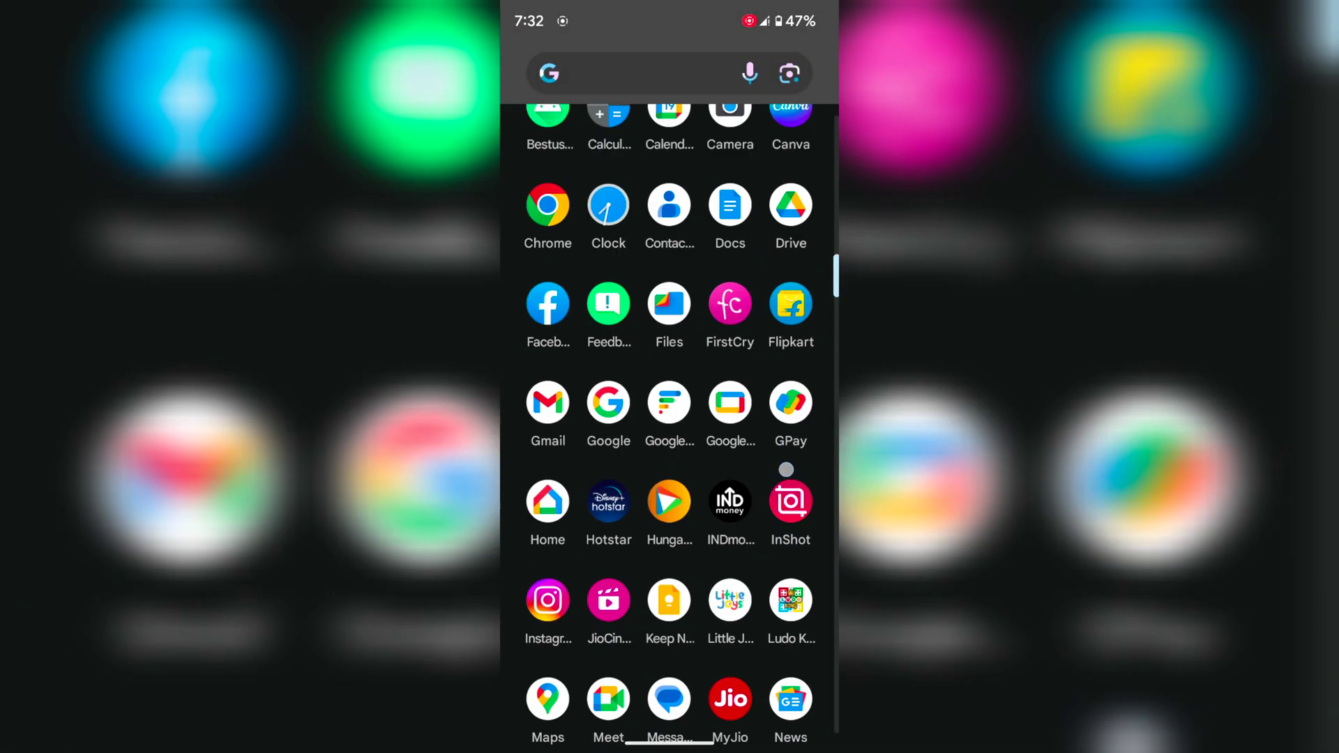
{"action": "scroll", "coordinate": [670, 418], "scroll_direction": "down", "scroll_amount": 5}
{"action": "scroll", "coordinate": [670, 418], "scroll_direction": "down", "scroll_amount": 2}
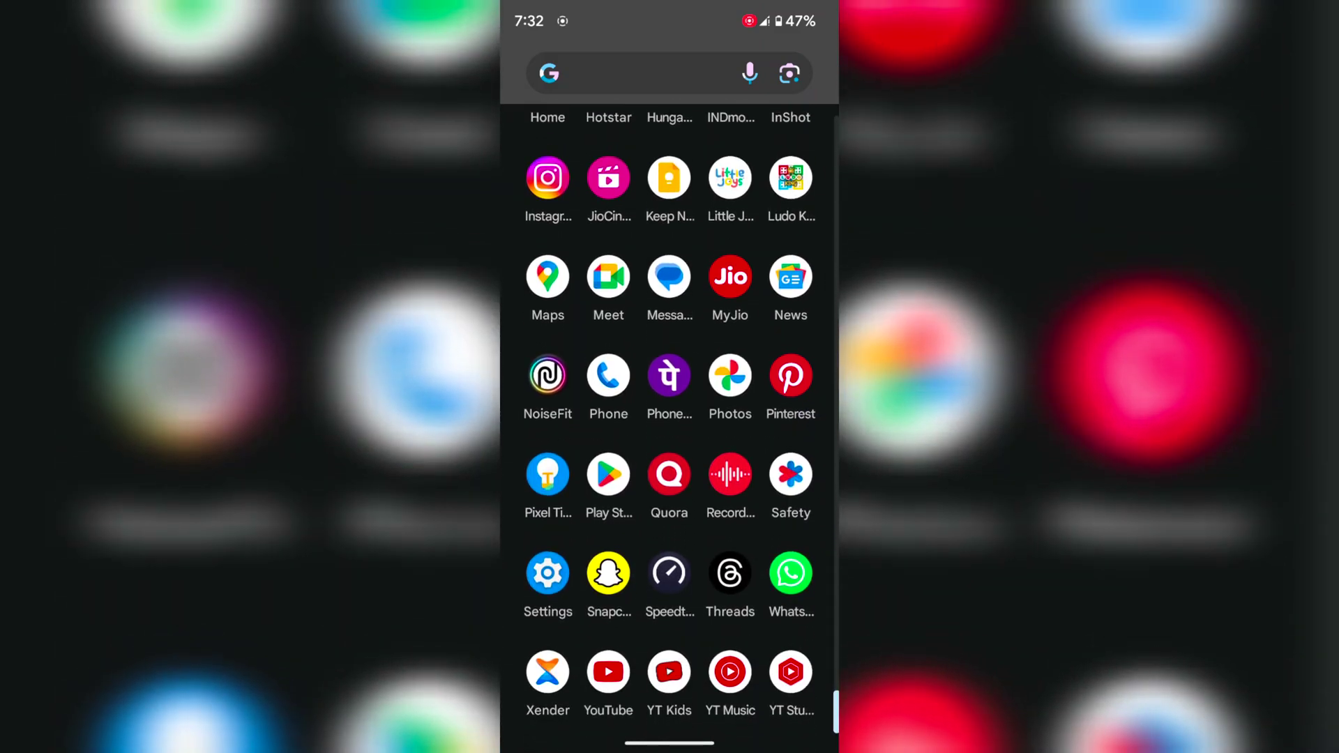
Step: Launch Settings and briefly visit the System page before returning to the main list
{"action": "left_click", "coordinate": [547, 573]}
{"action": "scroll", "coordinate": [782, 581], "scroll_direction": "down", "scroll_amount": 3}
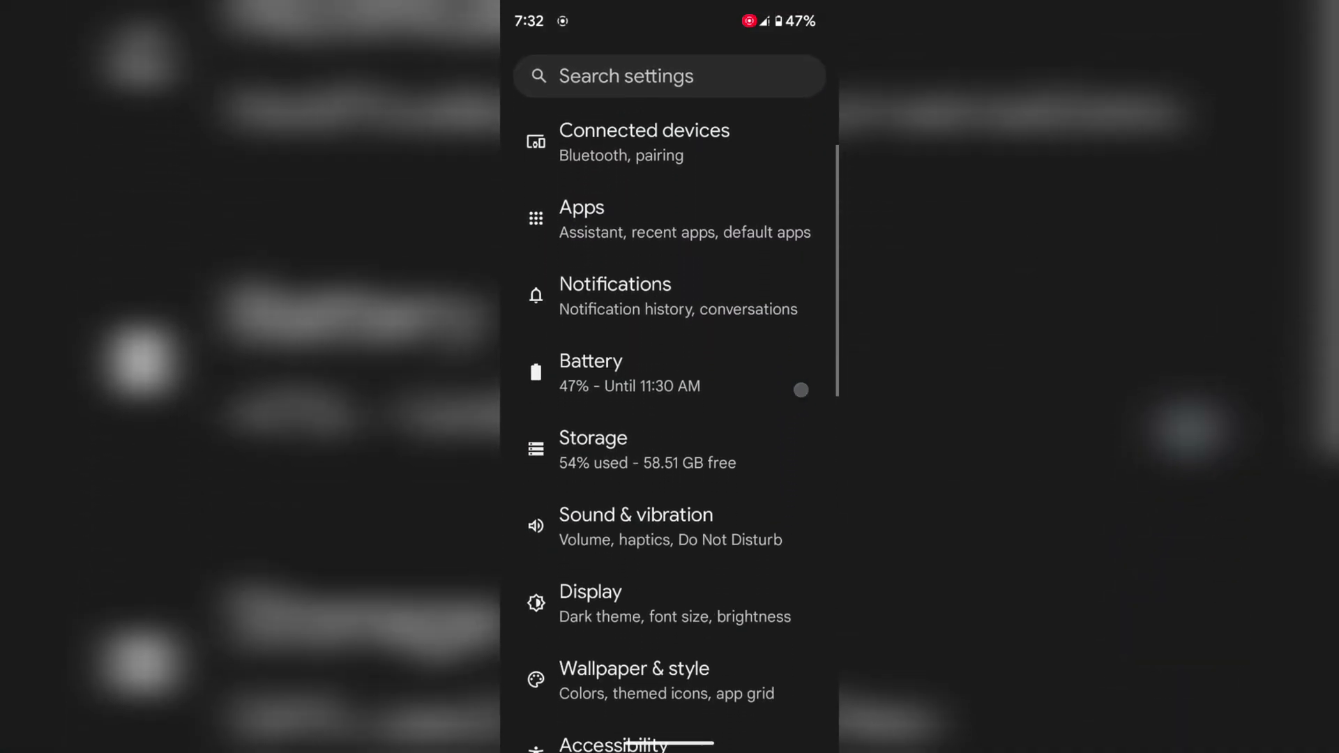
{"action": "scroll", "coordinate": [798, 388], "scroll_direction": "down", "scroll_amount": 1}
{"action": "scroll", "coordinate": [784, 488], "scroll_direction": "down", "scroll_amount": 2}
{"action": "scroll", "coordinate": [792, 358], "scroll_direction": "down", "scroll_amount": 1}
{"action": "scroll", "coordinate": [778, 493], "scroll_direction": "down", "scroll_amount": 1}
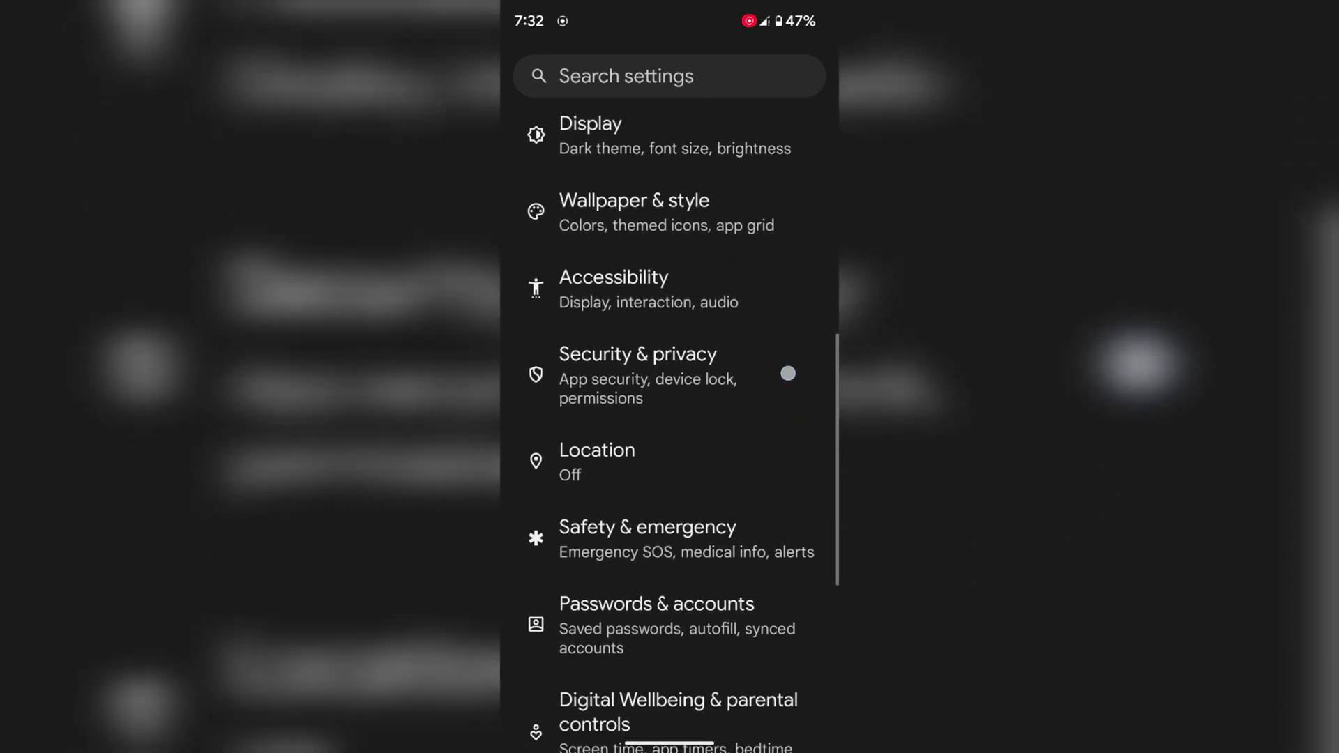
{"action": "scroll", "coordinate": [786, 374], "scroll_direction": "down", "scroll_amount": 1}
{"action": "scroll", "coordinate": [785, 471], "scroll_direction": "down", "scroll_amount": 2}
{"action": "scroll", "coordinate": [793, 418], "scroll_direction": "down", "scroll_amount": 1}
{"action": "left_click", "coordinate": [766, 684]}
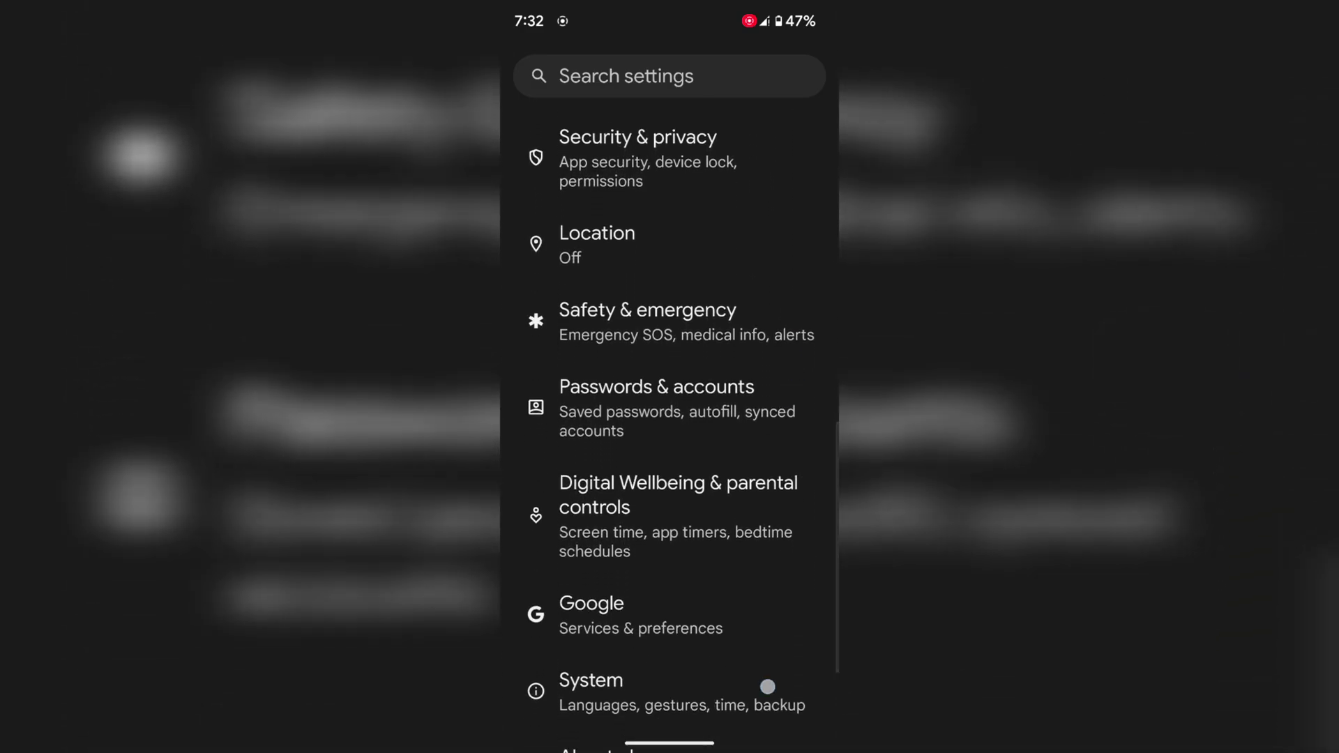
{"action": "scroll", "coordinate": [790, 517], "scroll_direction": "down", "scroll_amount": 1}
{"action": "scroll", "coordinate": [809, 337], "scroll_direction": "down", "scroll_amount": 2}
{"action": "scroll", "coordinate": [810, 304], "scroll_direction": "down", "scroll_amount": 1}
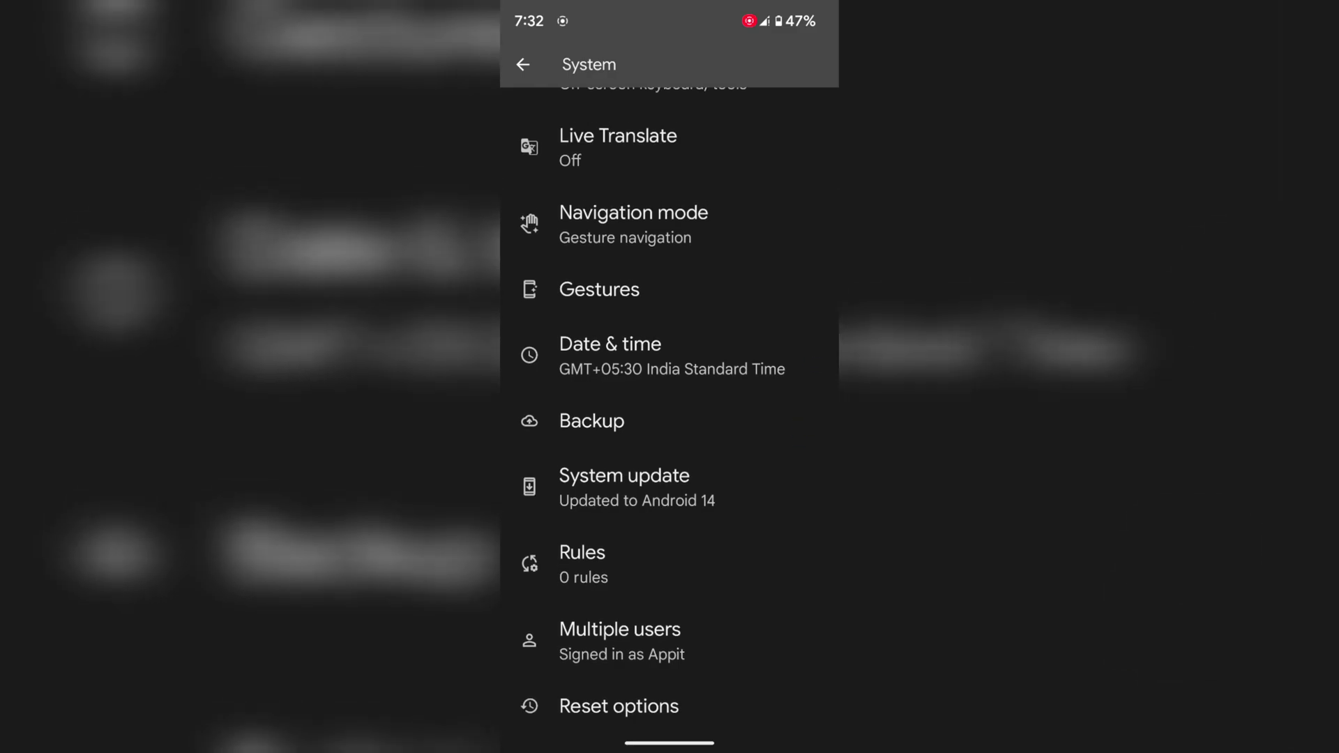
{"action": "left_click_drag", "start_coordinate": [826, 519], "coordinate": [756, 526]}
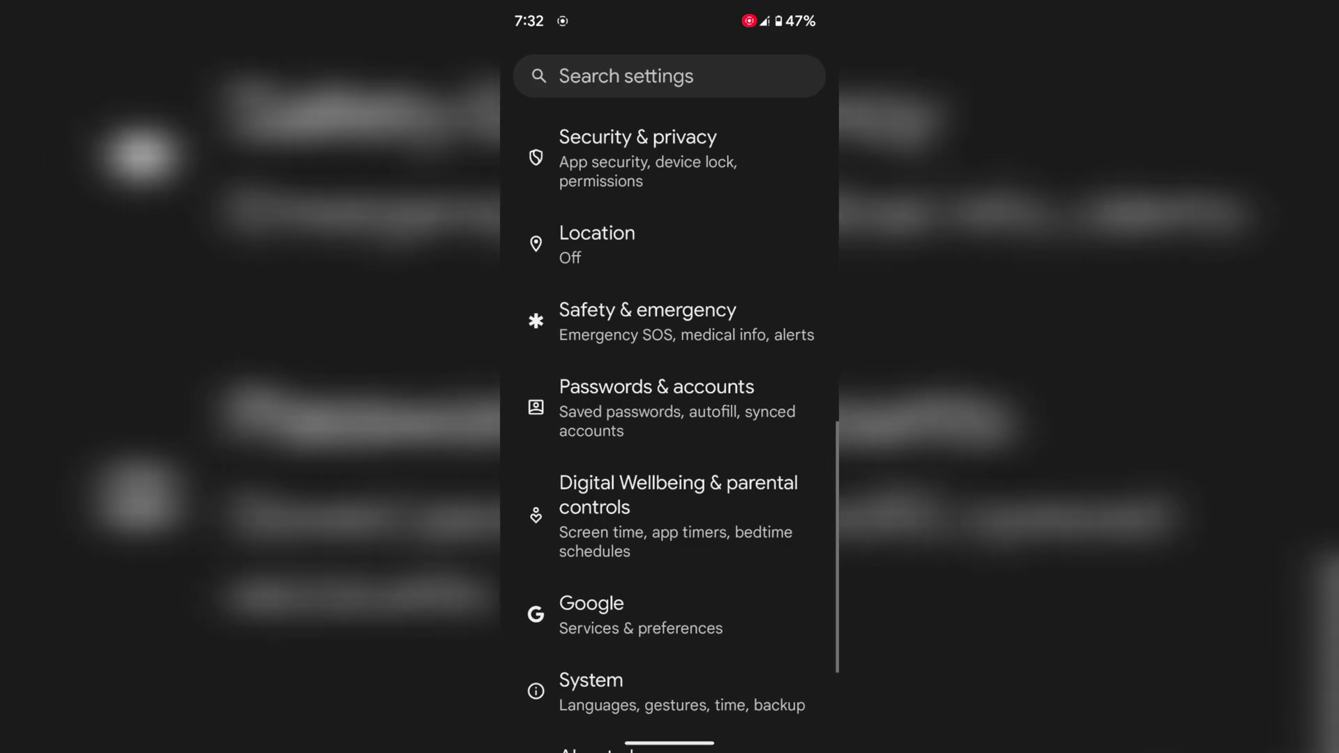
{"action": "scroll", "coordinate": [785, 450], "scroll_direction": "down", "scroll_amount": 1}
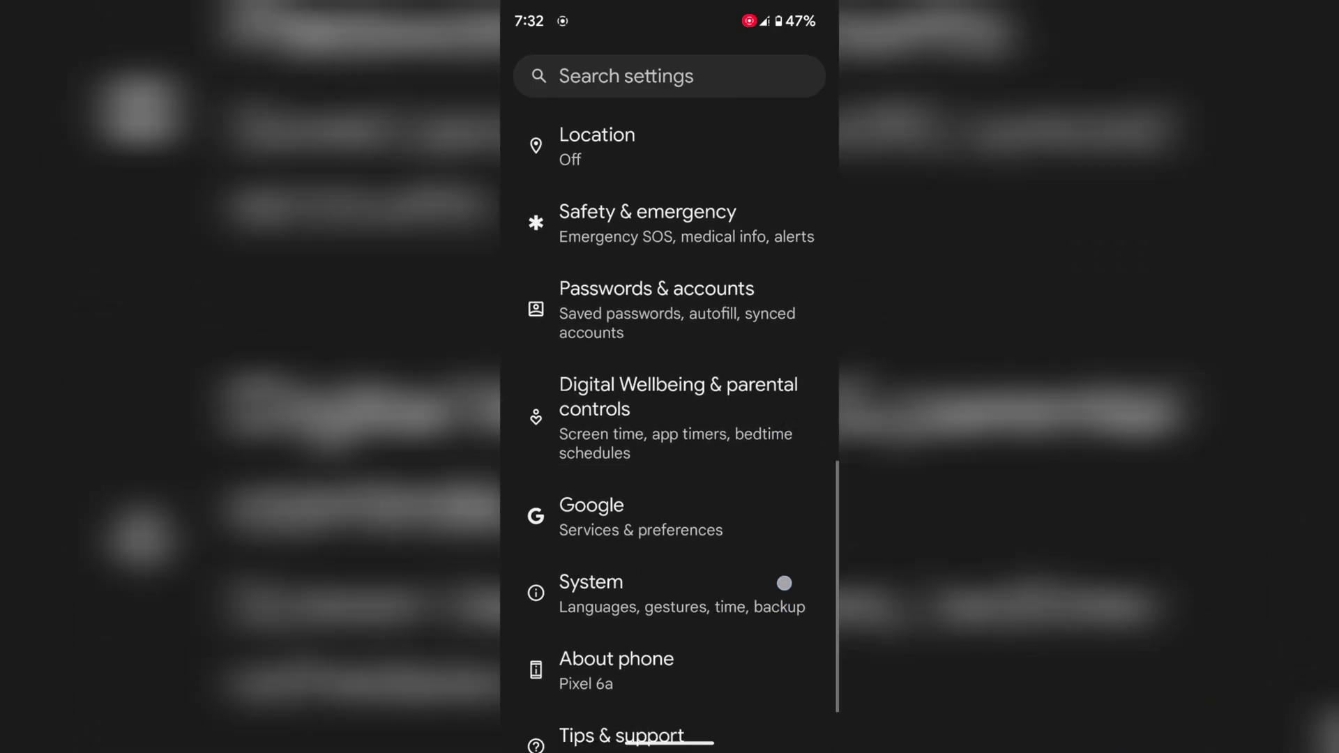
{"action": "scroll", "coordinate": [784, 583], "scroll_direction": "down", "scroll_amount": 1}
Step: Tap Build number on About phone repeatedly, confirm the device PIN, then go back
{"action": "left_click", "coordinate": [649, 617]}
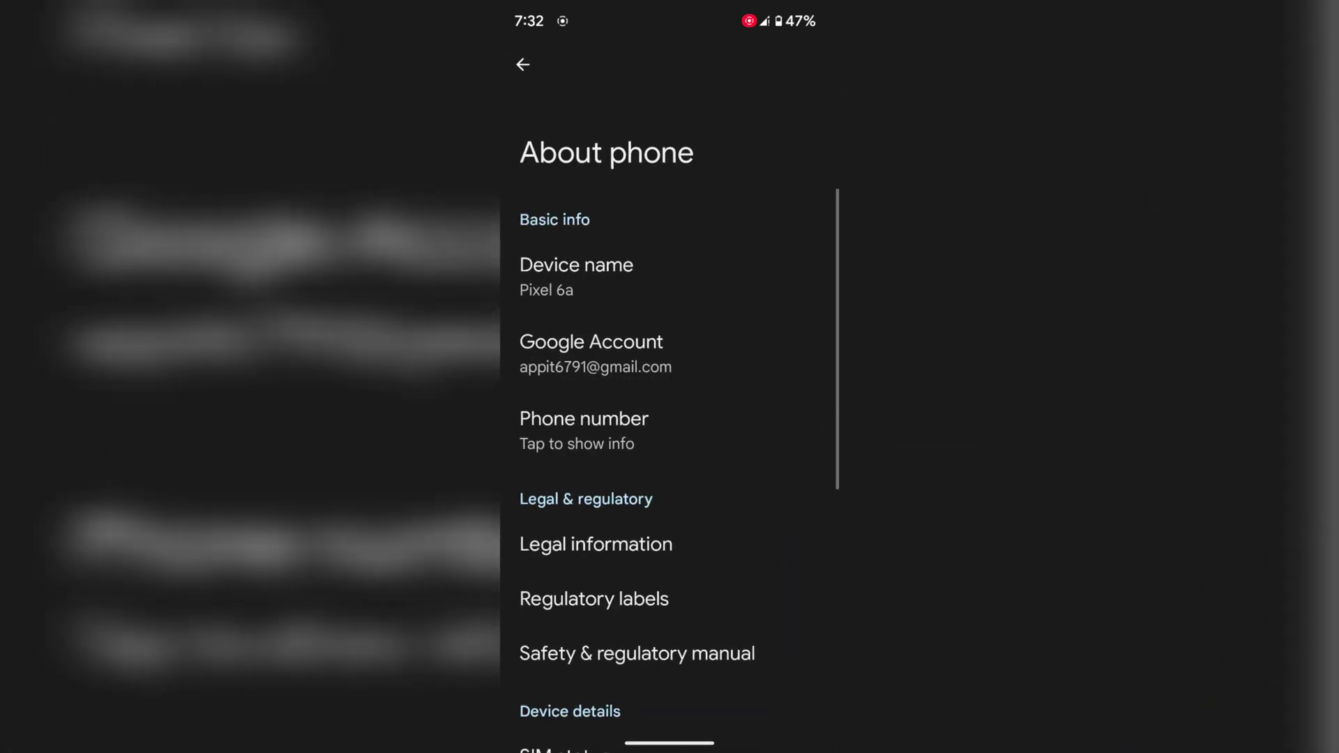
{"action": "scroll", "coordinate": [783, 397], "scroll_direction": "down", "scroll_amount": 2}
{"action": "scroll", "coordinate": [781, 380], "scroll_direction": "down", "scroll_amount": 2}
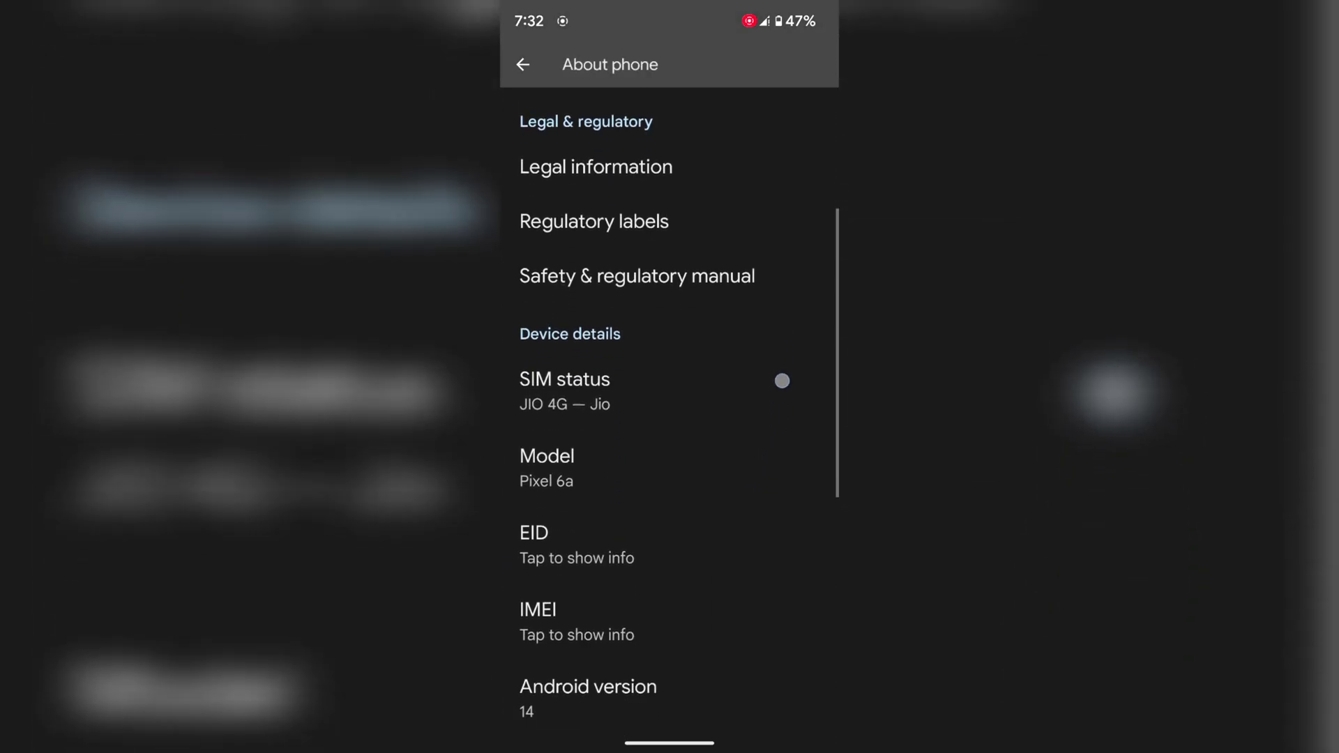
{"action": "scroll", "coordinate": [774, 449], "scroll_direction": "down", "scroll_amount": 2}
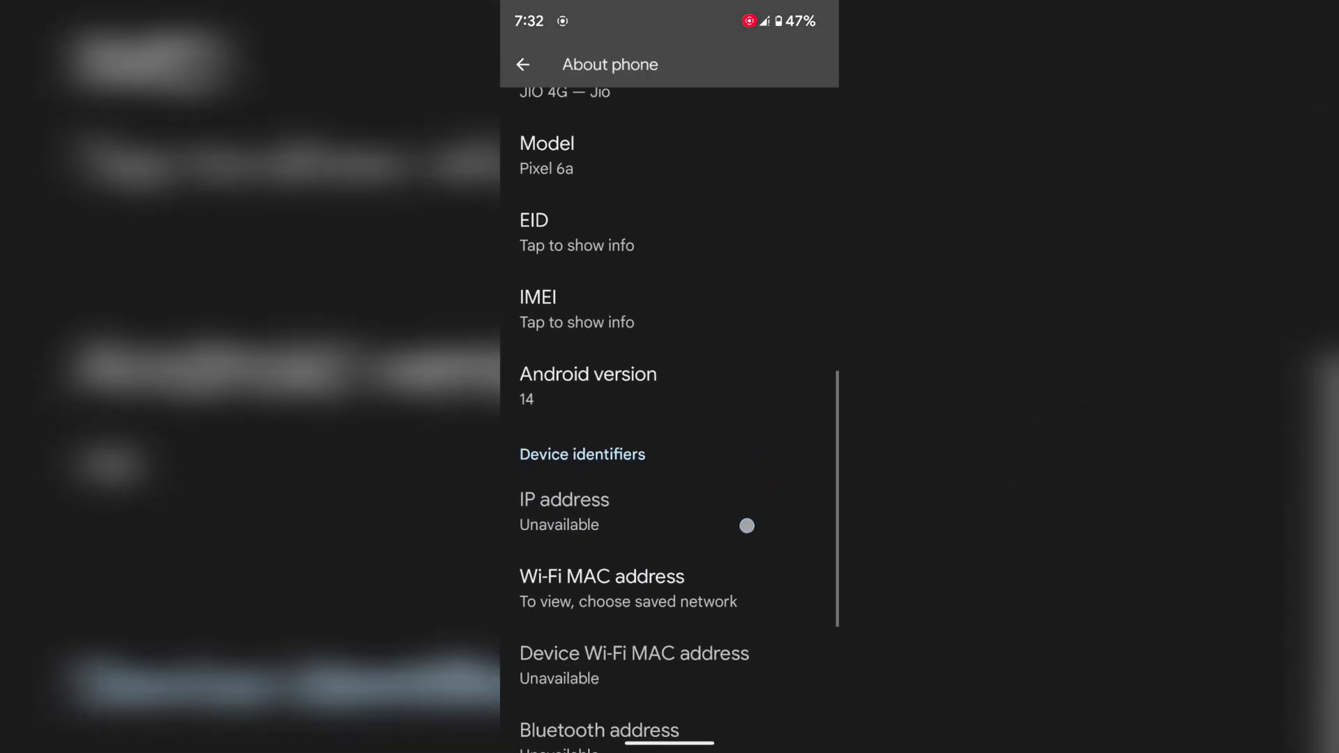
{"action": "scroll", "coordinate": [745, 523], "scroll_direction": "down", "scroll_amount": 2}
{"action": "scroll", "coordinate": [776, 384], "scroll_direction": "down", "scroll_amount": 1}
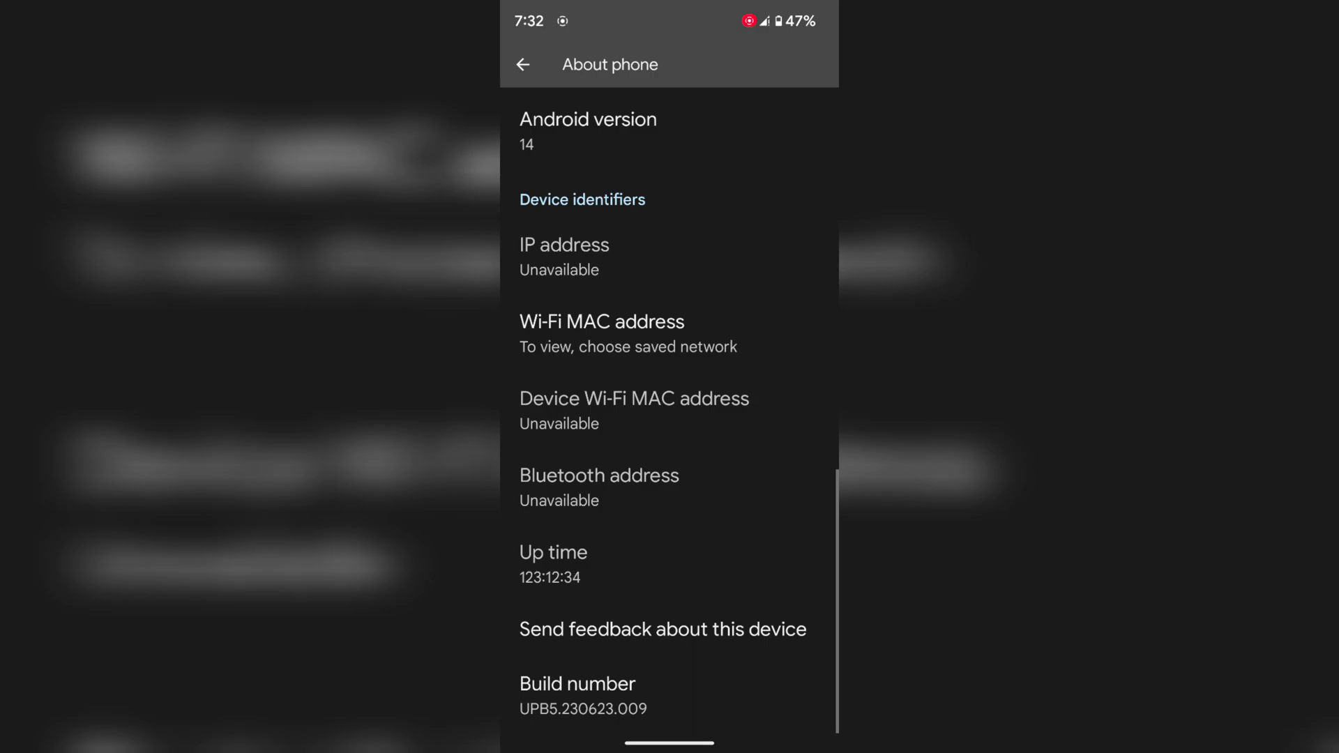
{"action": "left_click", "coordinate": [728, 691]}
{"action": "left_click", "coordinate": [753, 704]}
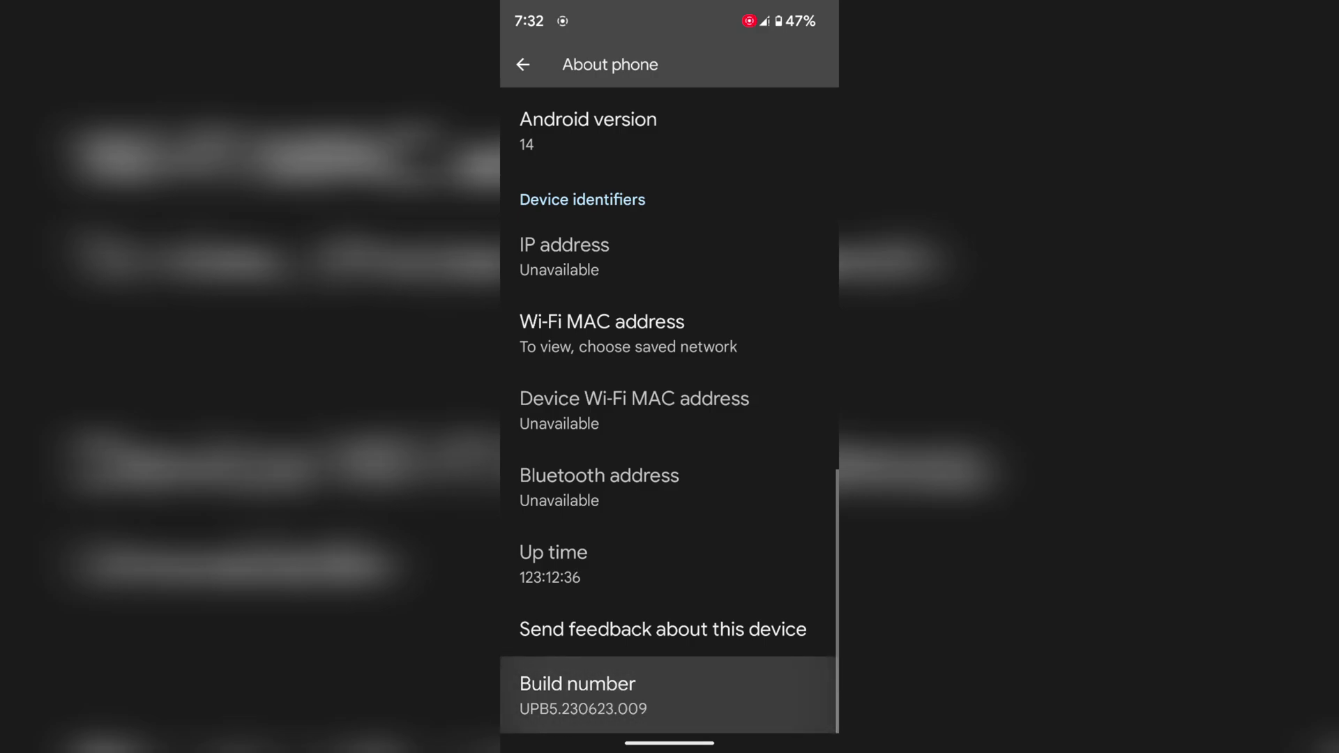
{"action": "left_click", "coordinate": [744, 697]}
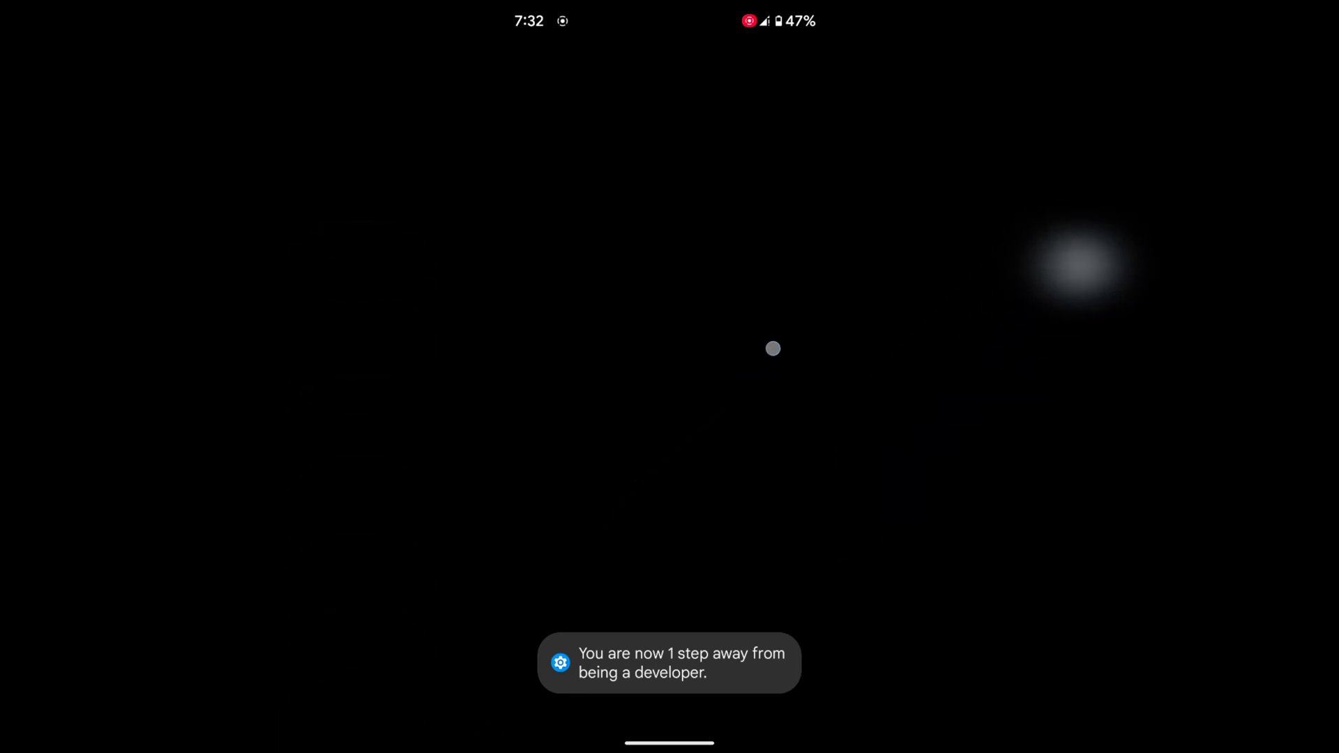
{"action": "left_click", "coordinate": [772, 349]}
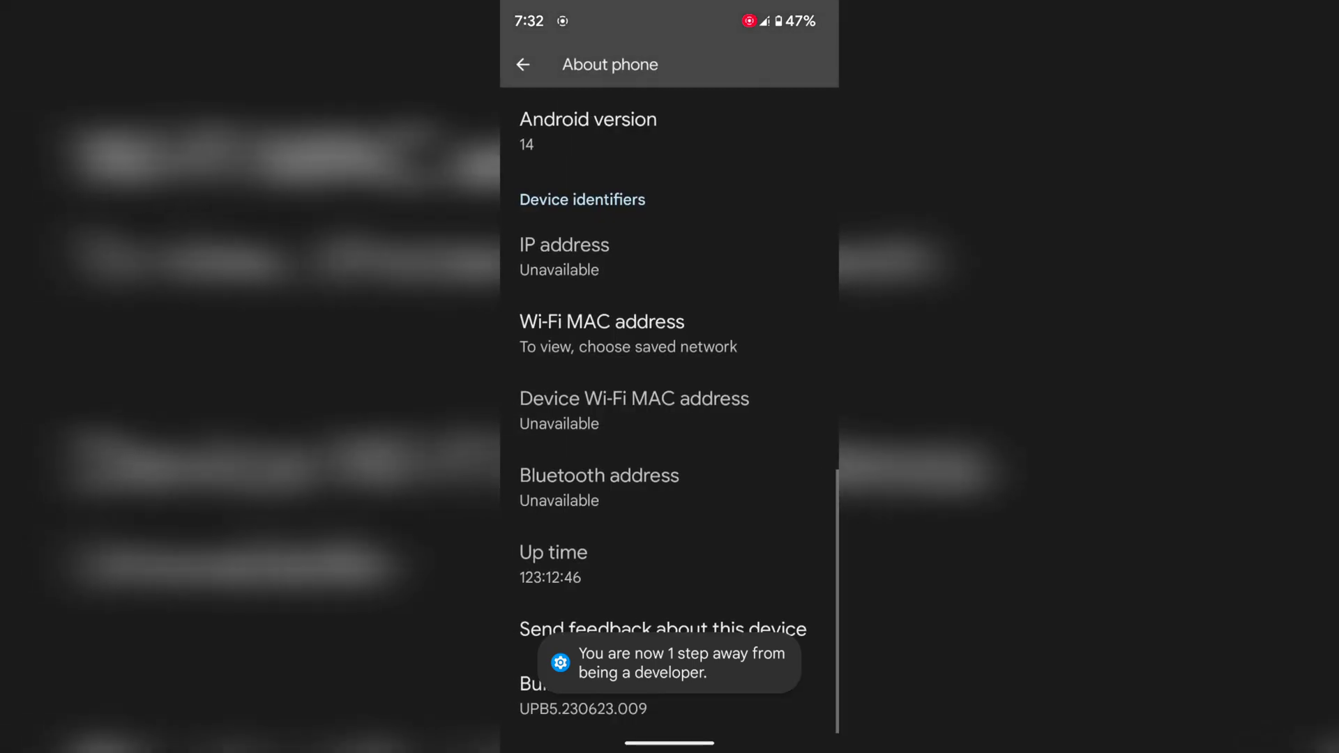
{"action": "key", "text": "Escape"}
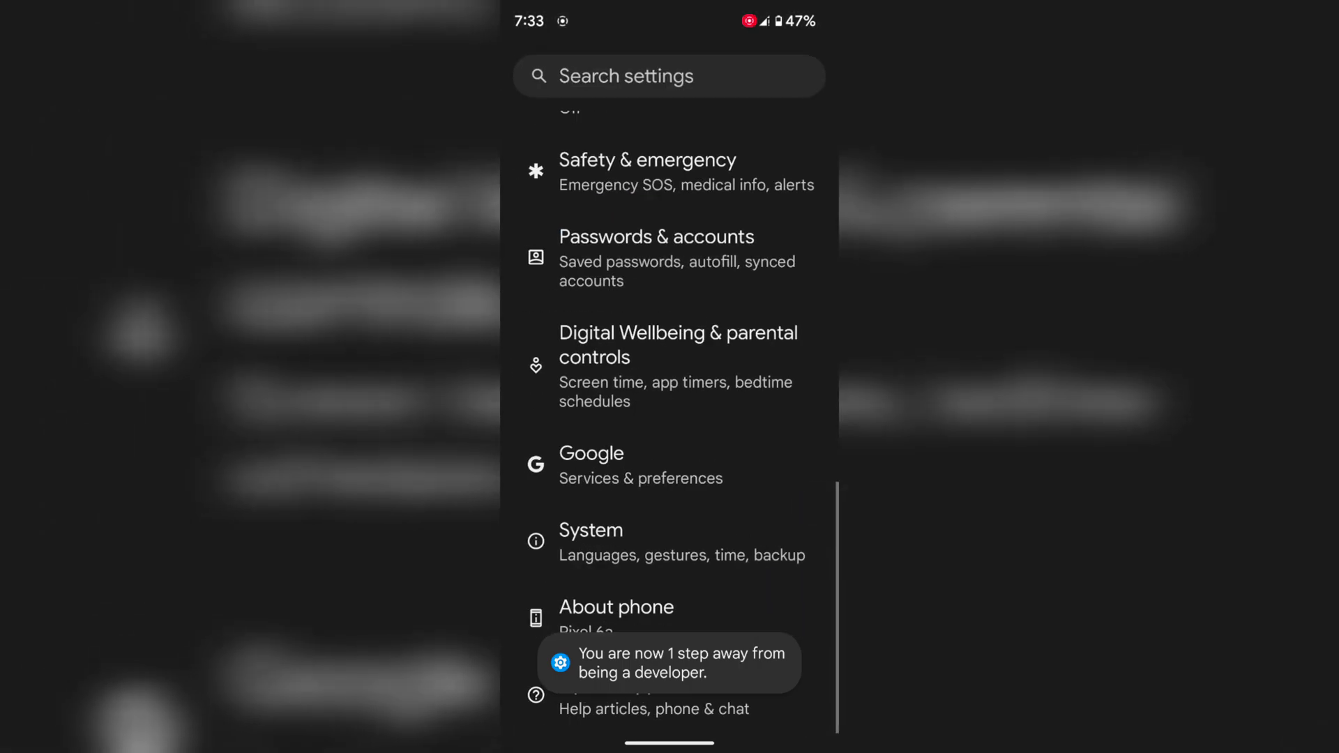
{"action": "scroll", "coordinate": [669, 420], "scroll_direction": "up", "scroll_amount": 3}
{"action": "scroll", "coordinate": [670, 418], "scroll_direction": "up", "scroll_amount": 2}
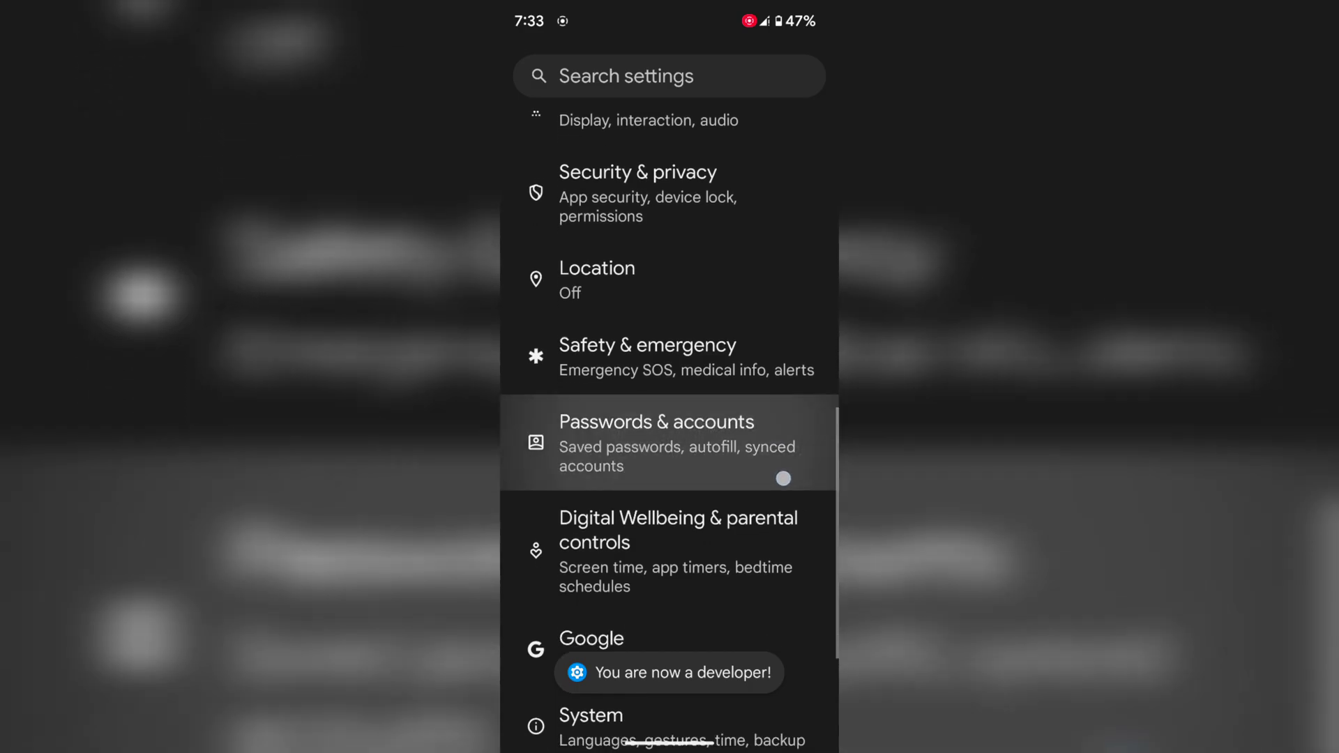
Step: Reopen Settings from the app drawer and reach Developer options through System
{"action": "key", "text": "Escape"}
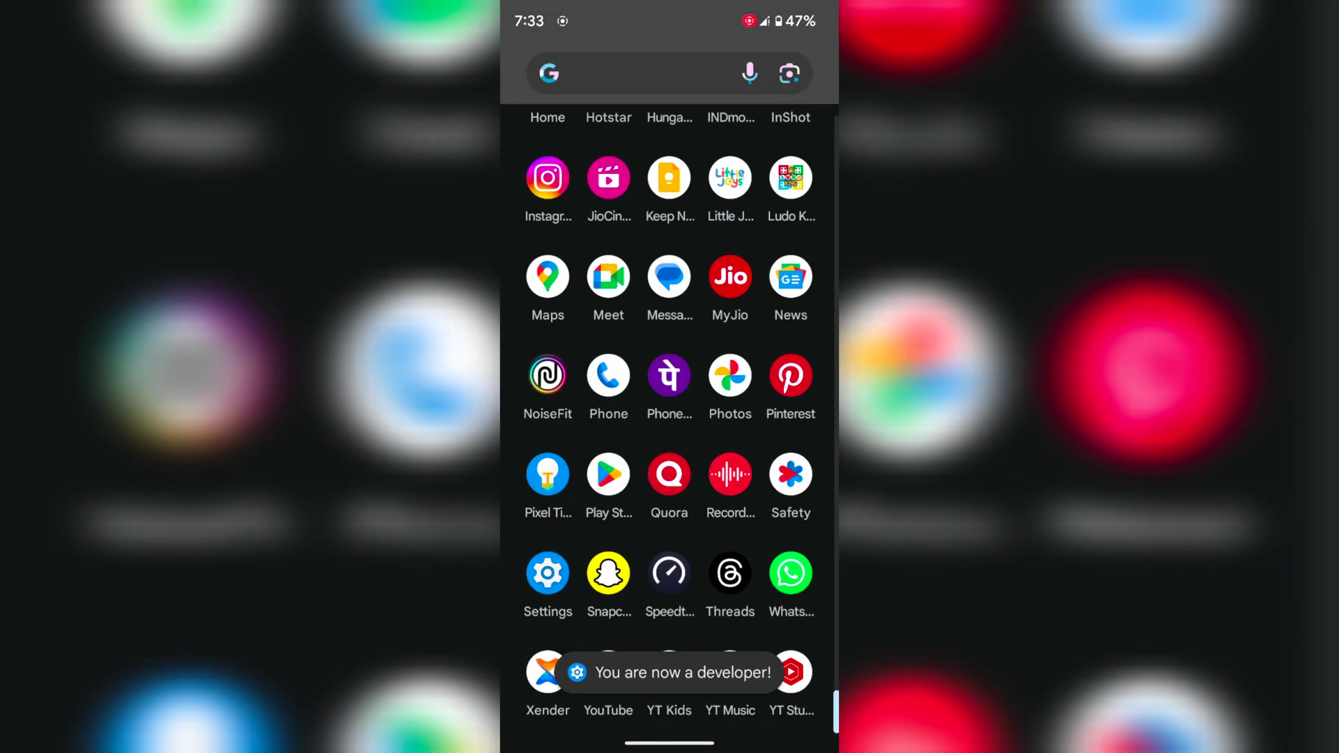
{"action": "left_click", "coordinate": [547, 572]}
{"action": "scroll", "coordinate": [765, 603], "scroll_direction": "up", "scroll_amount": 2}
{"action": "scroll", "coordinate": [756, 430], "scroll_direction": "down", "scroll_amount": 2}
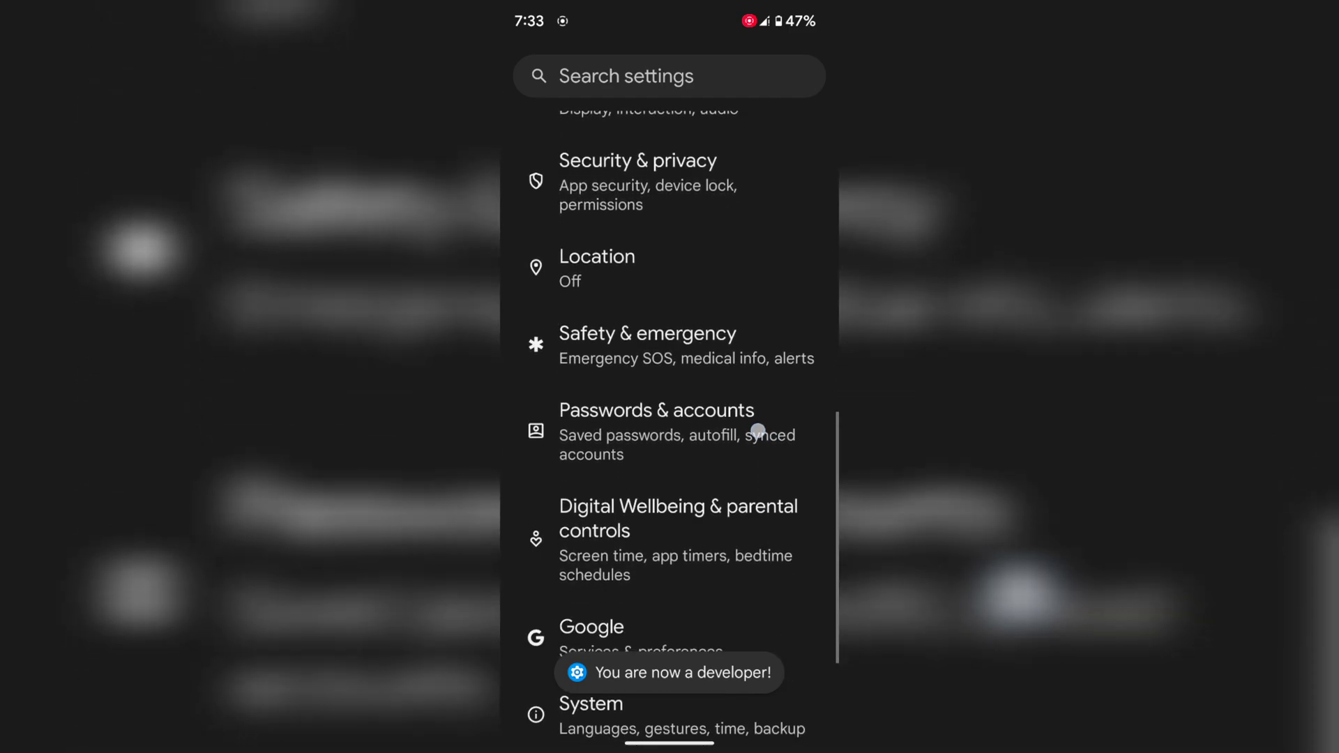
{"action": "scroll", "coordinate": [763, 499], "scroll_direction": "down", "scroll_amount": 1}
{"action": "scroll", "coordinate": [763, 467], "scroll_direction": "up", "scroll_amount": 2}
{"action": "scroll", "coordinate": [760, 536], "scroll_direction": "down", "scroll_amount": 2}
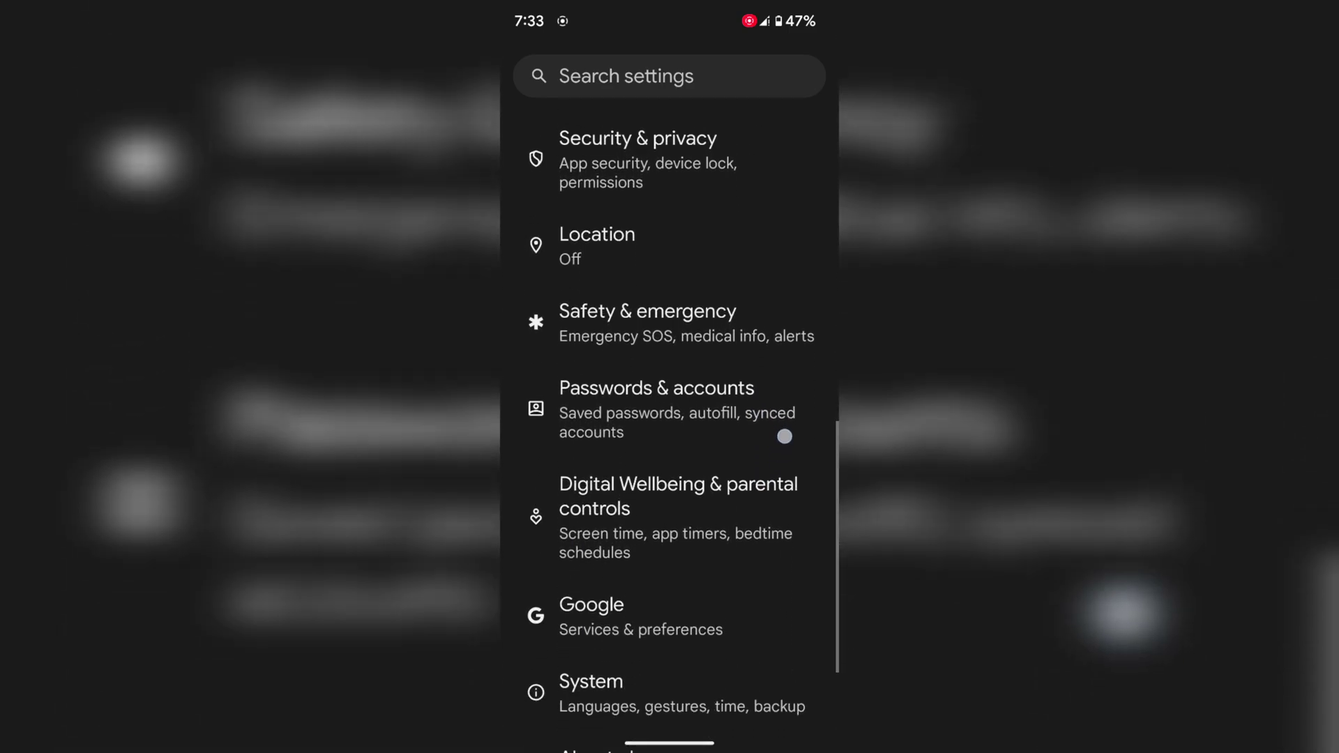
{"action": "scroll", "coordinate": [785, 436], "scroll_direction": "down", "scroll_amount": 1}
{"action": "left_click", "coordinate": [680, 685]}
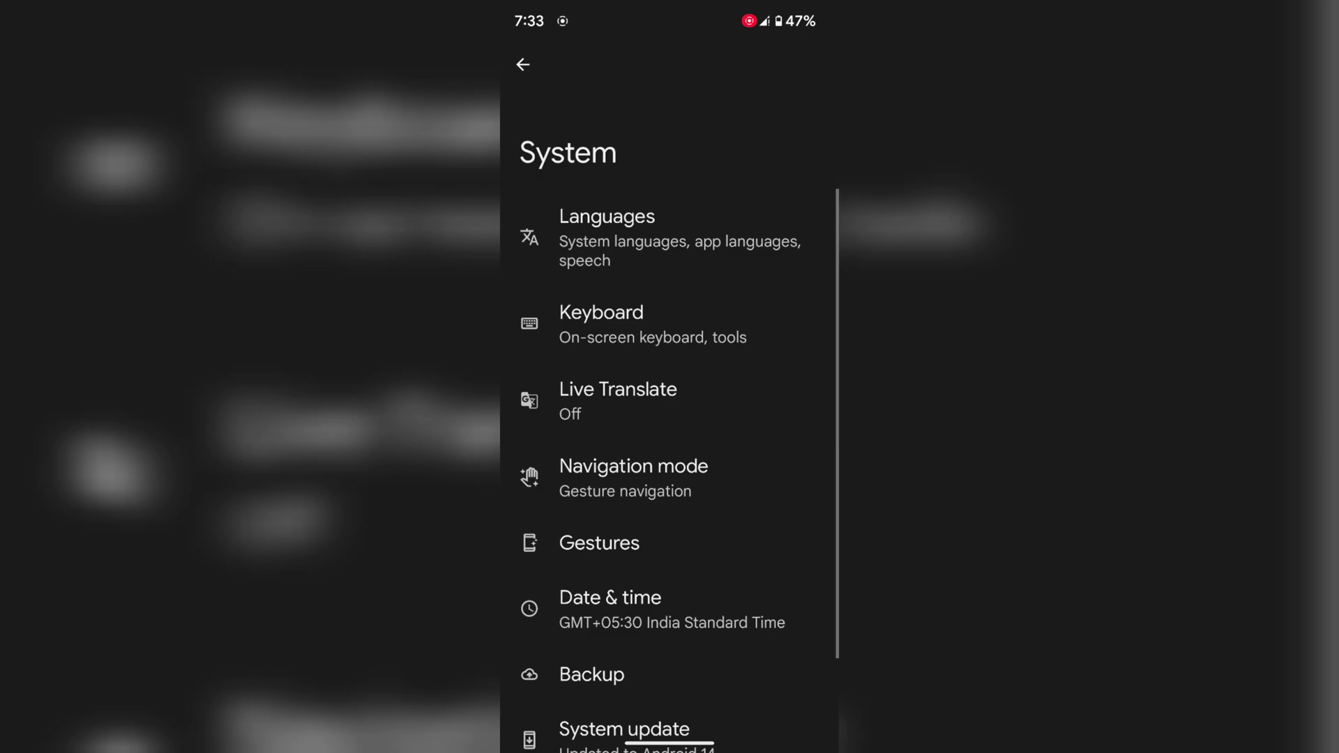
{"action": "scroll", "coordinate": [798, 434], "scroll_direction": "down", "scroll_amount": 2}
{"action": "scroll", "coordinate": [813, 349], "scroll_direction": "down", "scroll_amount": 2}
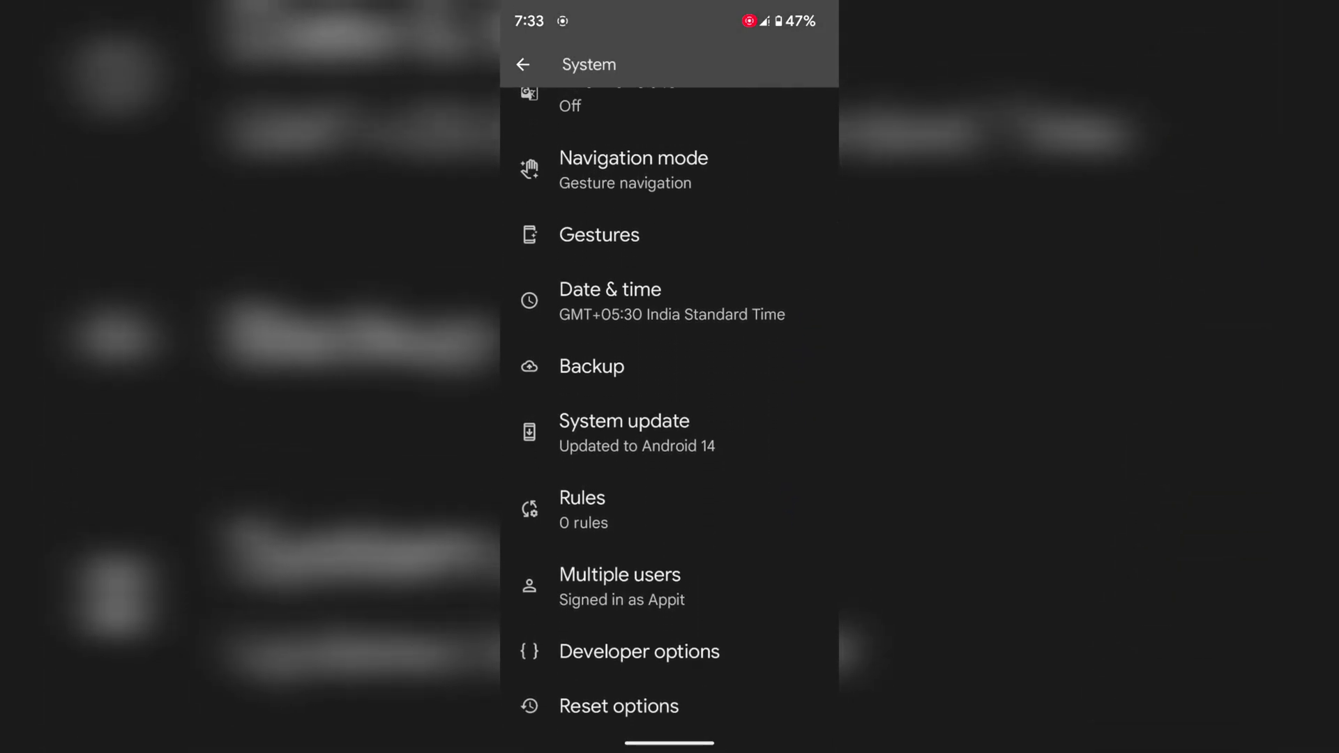
{"action": "left_click", "coordinate": [768, 650]}
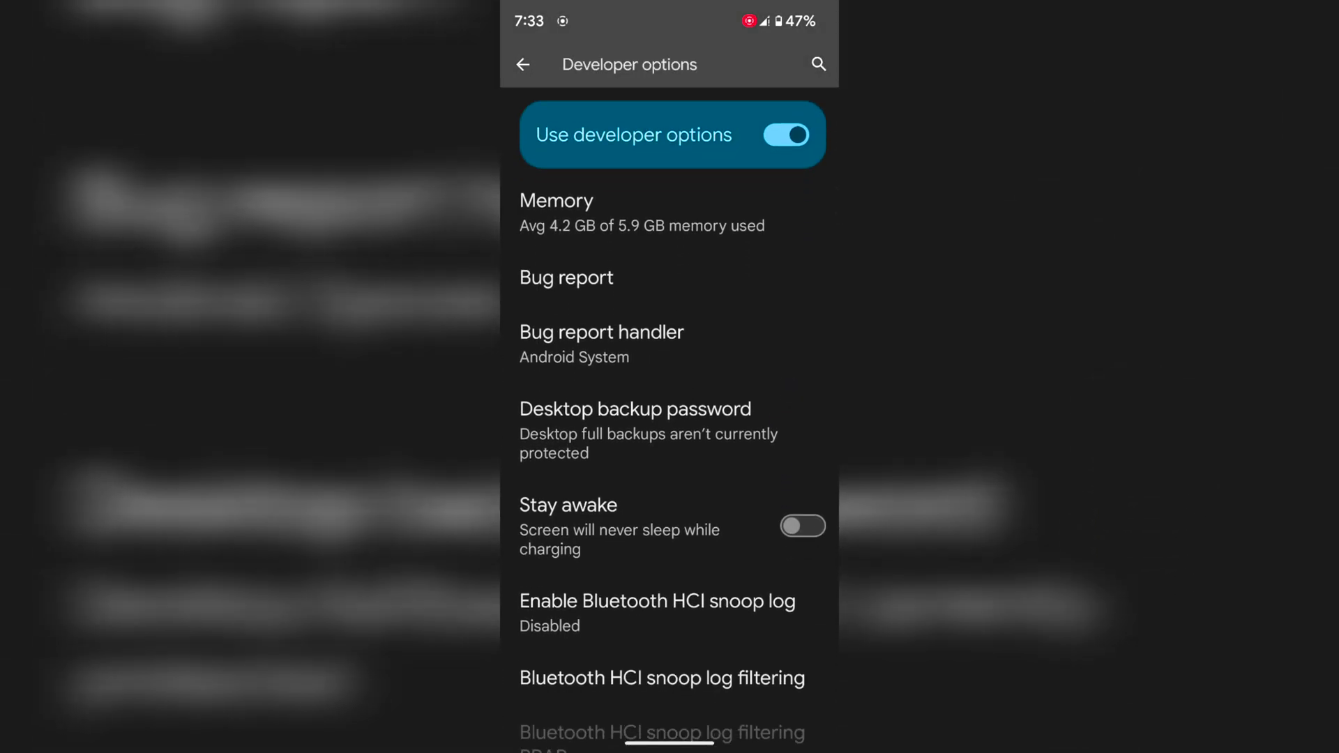
Step: Glance at Memory details, then go to Quick settings developer tiles
{"action": "left_click", "coordinate": [752, 214]}
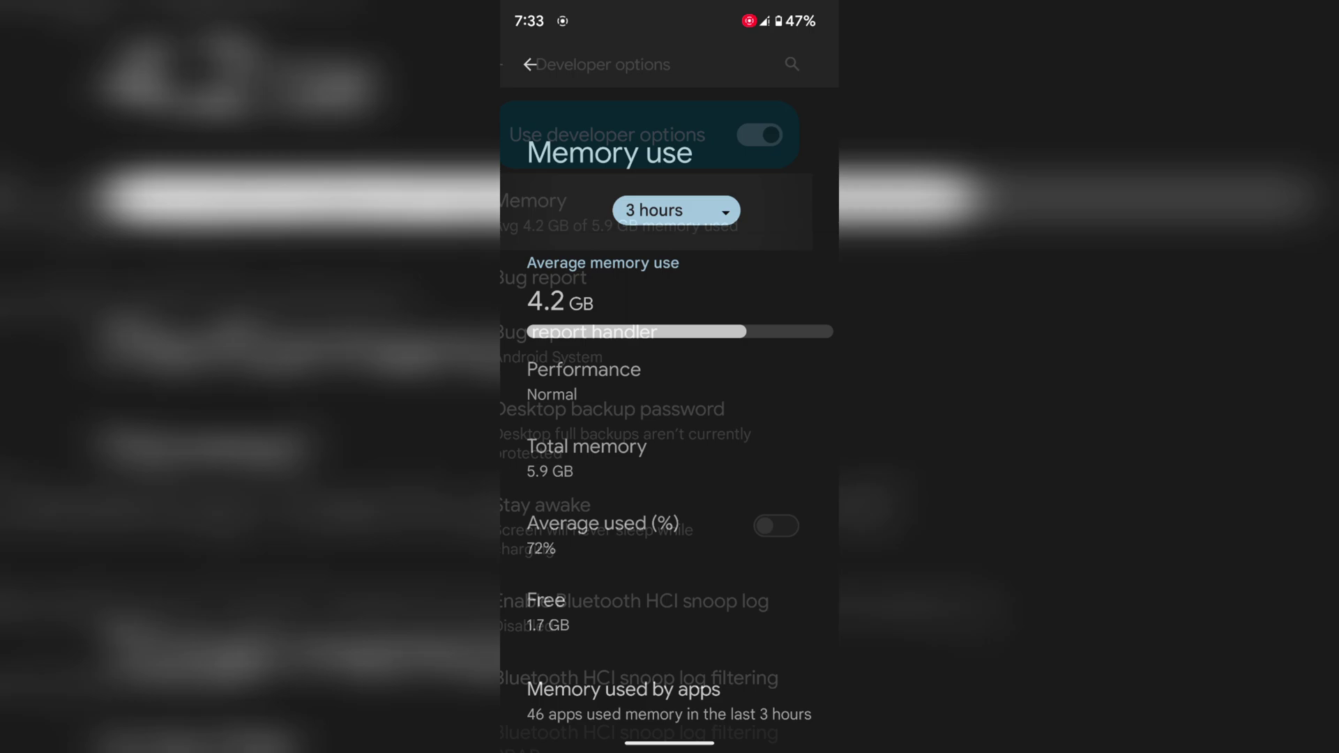
{"action": "left_click_drag", "start_coordinate": [835, 421], "coordinate": [808, 420]}
{"action": "scroll", "coordinate": [806, 419], "scroll_direction": "down", "scroll_amount": 2}
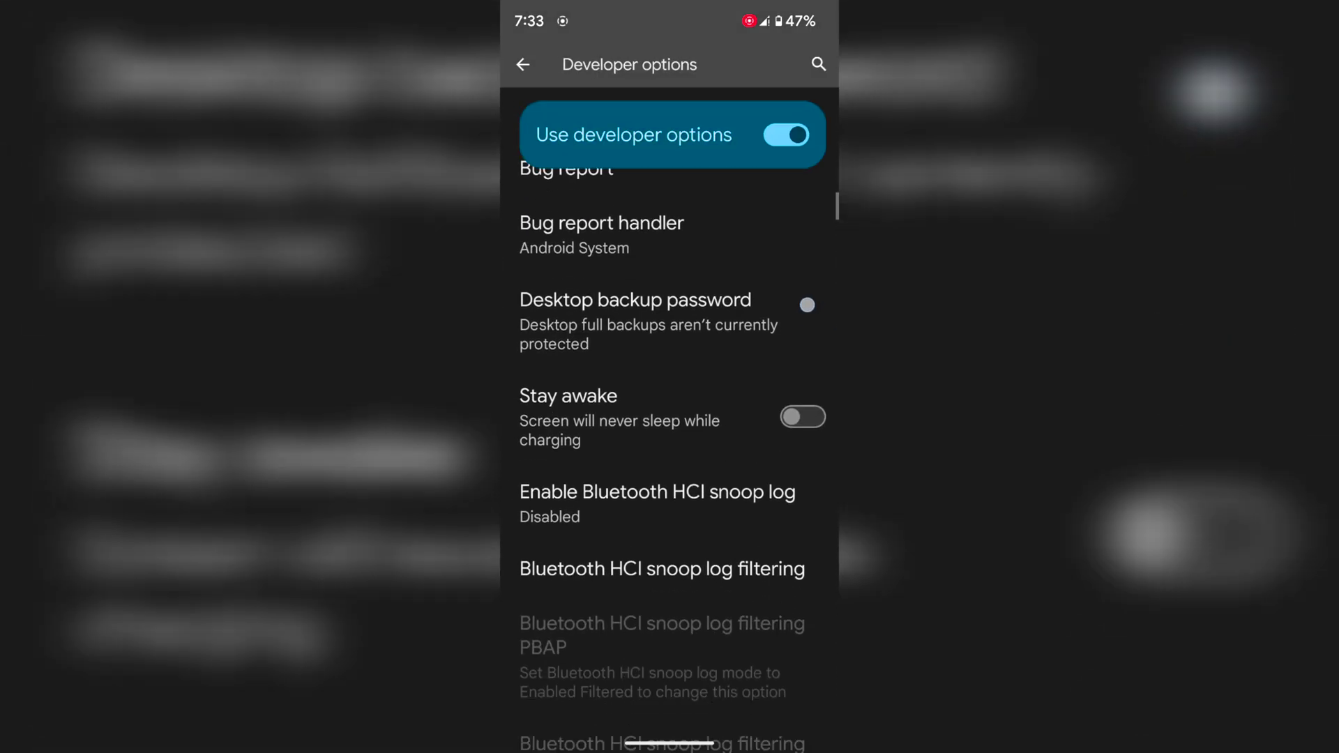
{"action": "scroll", "coordinate": [807, 419], "scroll_direction": "down", "scroll_amount": 4}
{"action": "scroll", "coordinate": [787, 328], "scroll_direction": "down", "scroll_amount": 1}
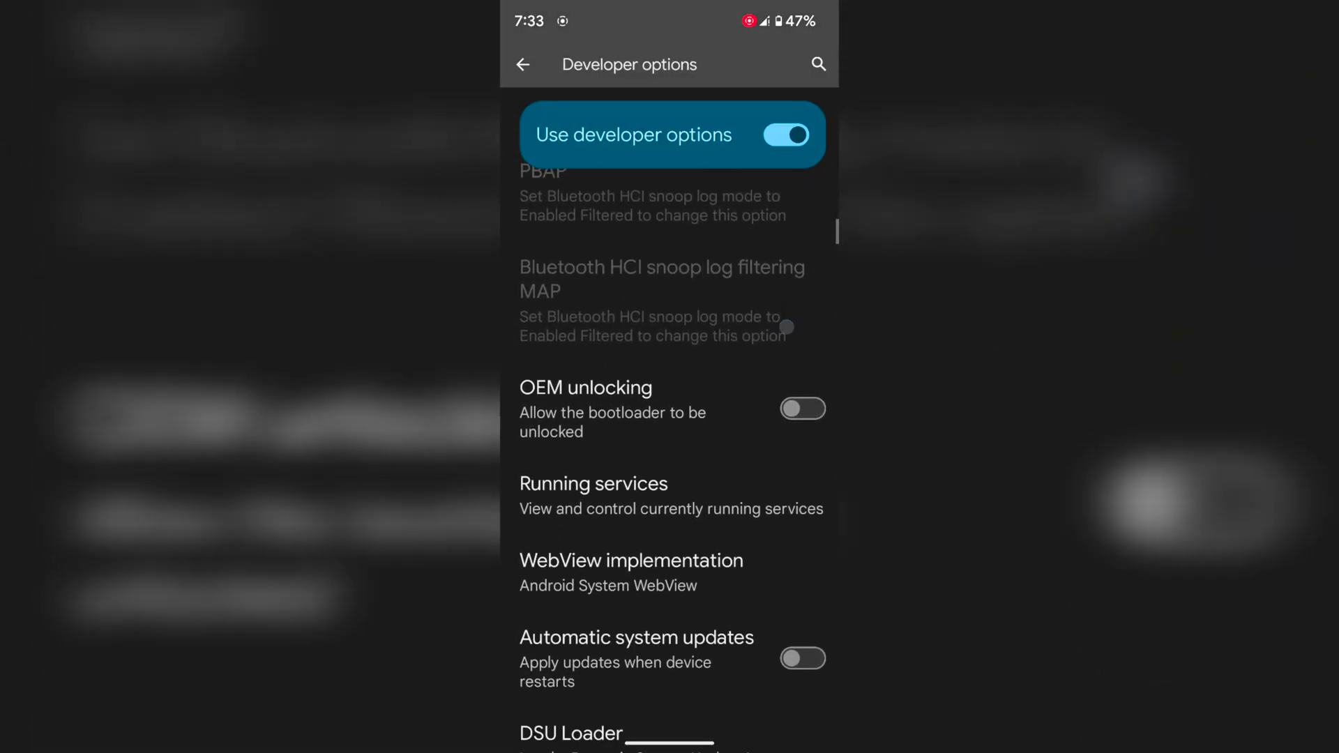
{"action": "scroll", "coordinate": [784, 556], "scroll_direction": "down", "scroll_amount": 1}
{"action": "scroll", "coordinate": [784, 501], "scroll_direction": "down", "scroll_amount": 2}
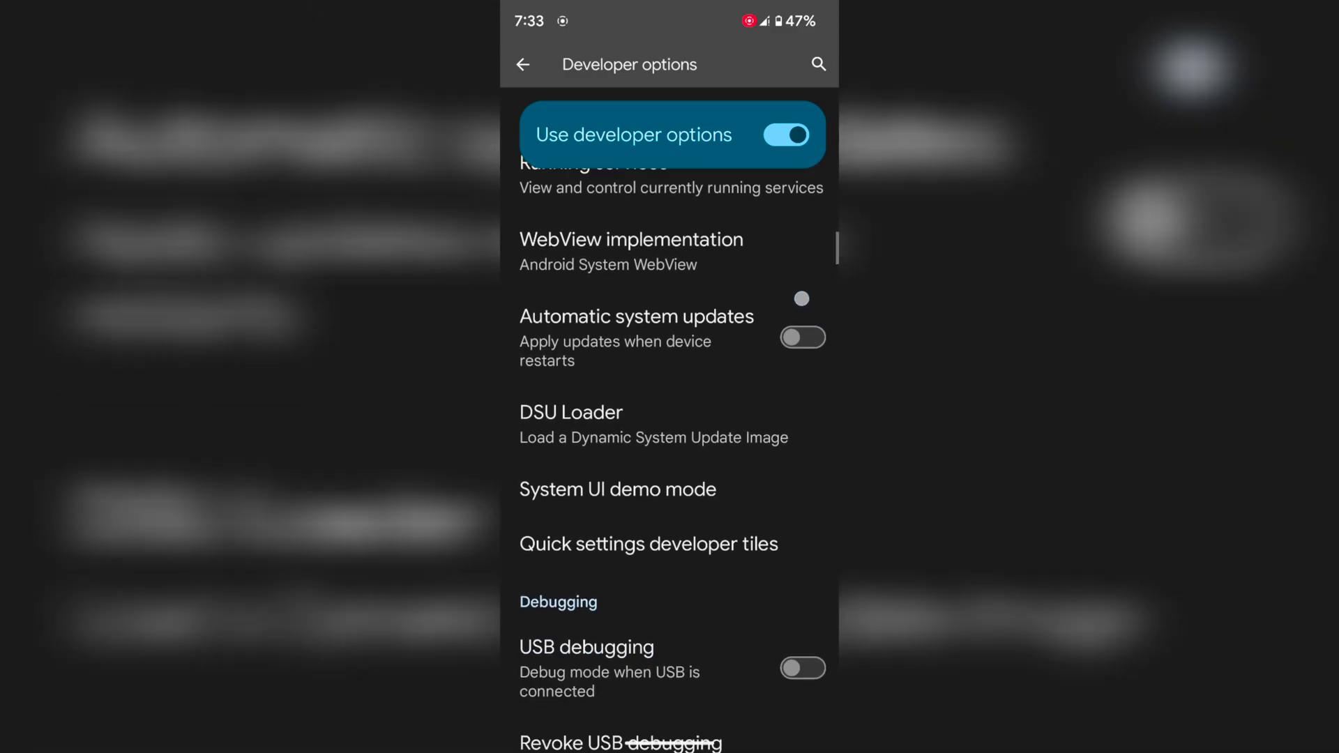
{"action": "scroll", "coordinate": [799, 380], "scroll_direction": "down", "scroll_amount": 1}
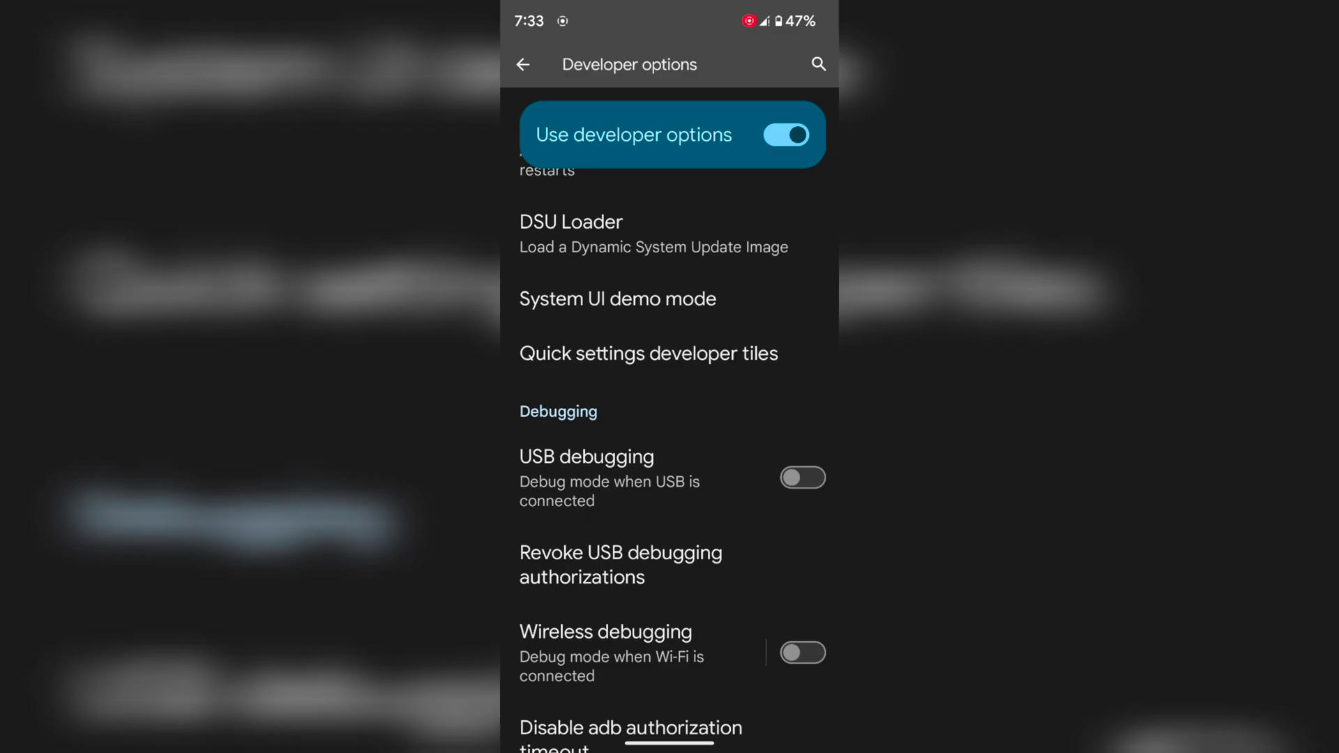
{"action": "left_click", "coordinate": [648, 353]}
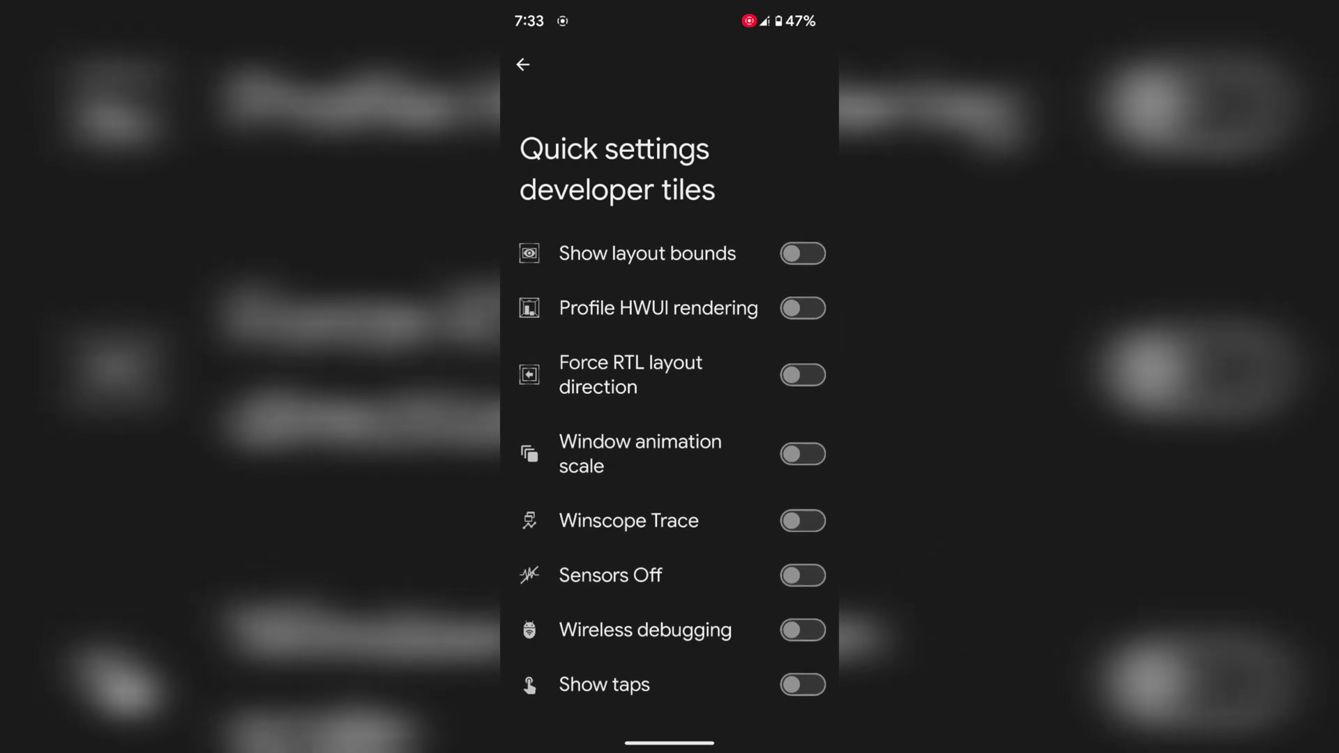
Step: Switch on the Sensors Off toggle on the Quick settings developer tiles page
{"action": "left_click", "coordinate": [803, 576]}
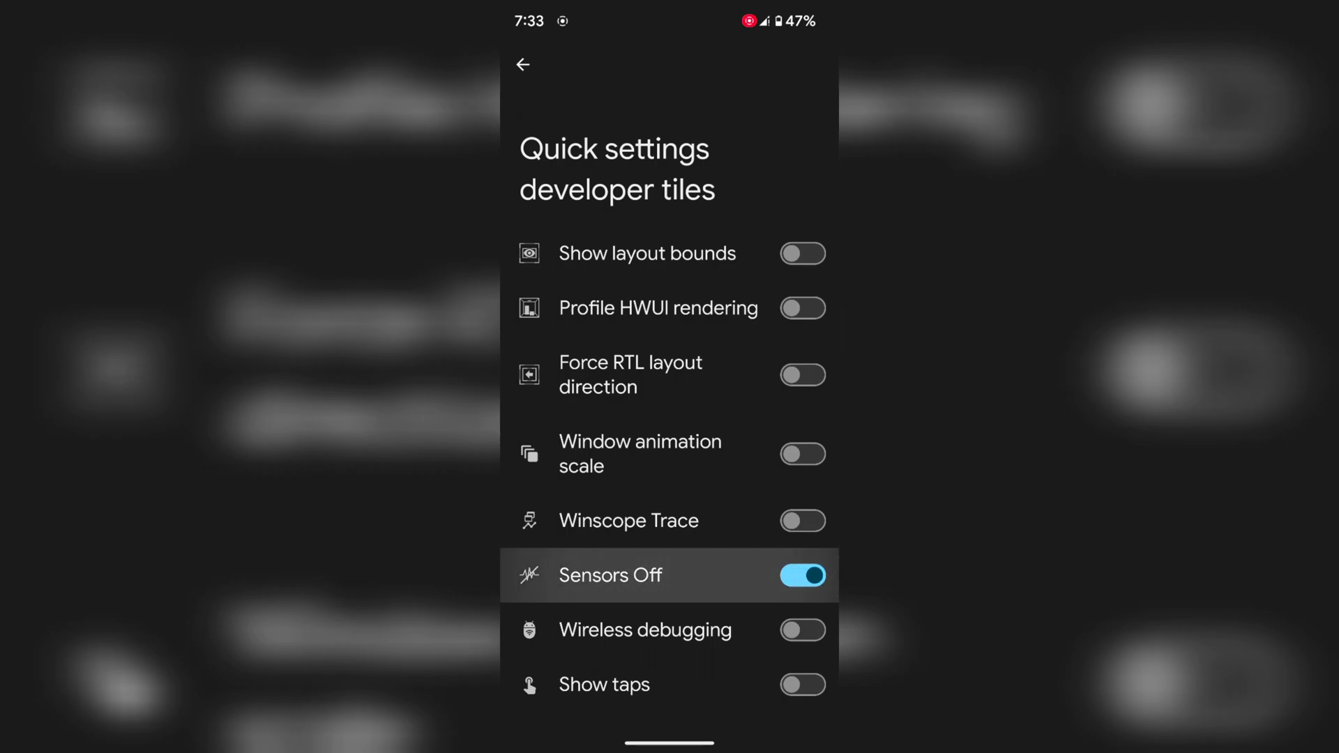
Step: Expand quick settings and test the Sensors Off tile, turning sensors off then back on
{"action": "left_click_drag", "start_coordinate": [670, 743], "coordinate": [669, 419]}
{"action": "left_click_drag", "start_coordinate": [670, 6], "coordinate": [670, 419]}
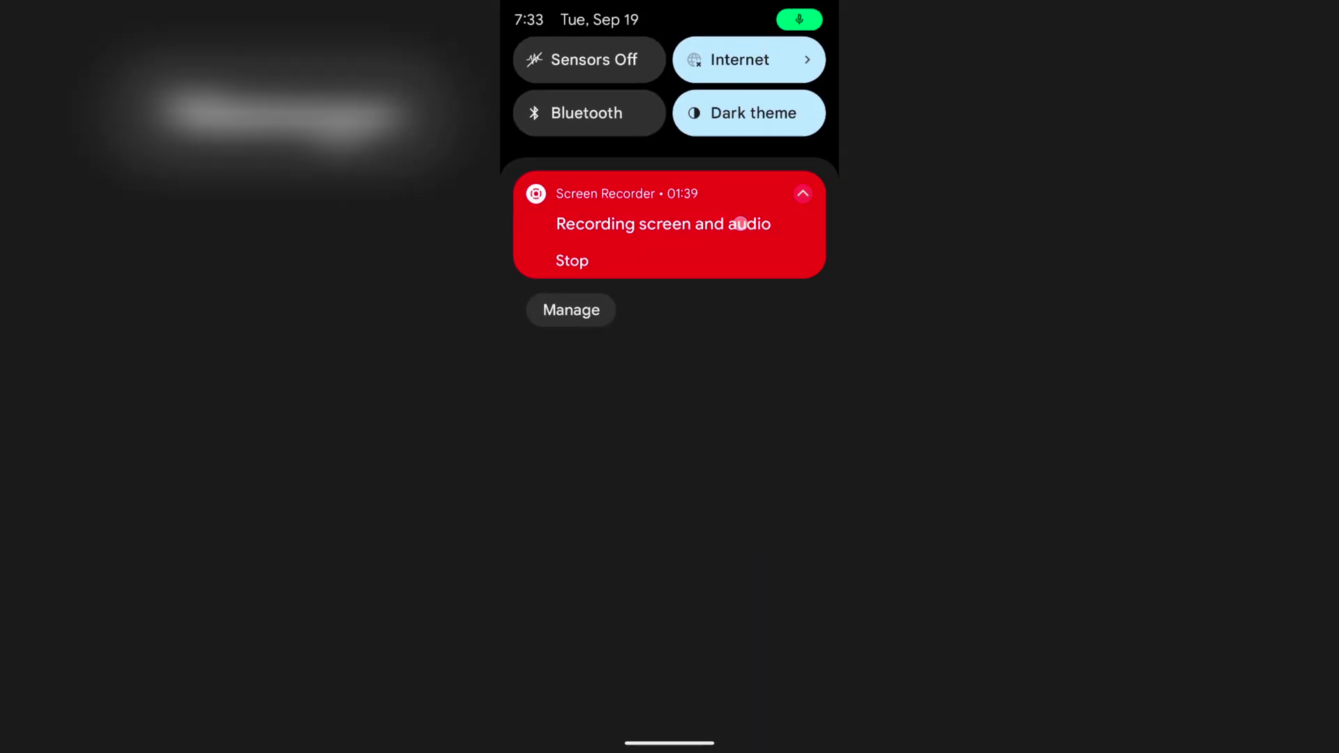
{"action": "left_click", "coordinate": [571, 266]}
{"action": "left_click_drag", "start_coordinate": [670, 157], "coordinate": [669, 524]}
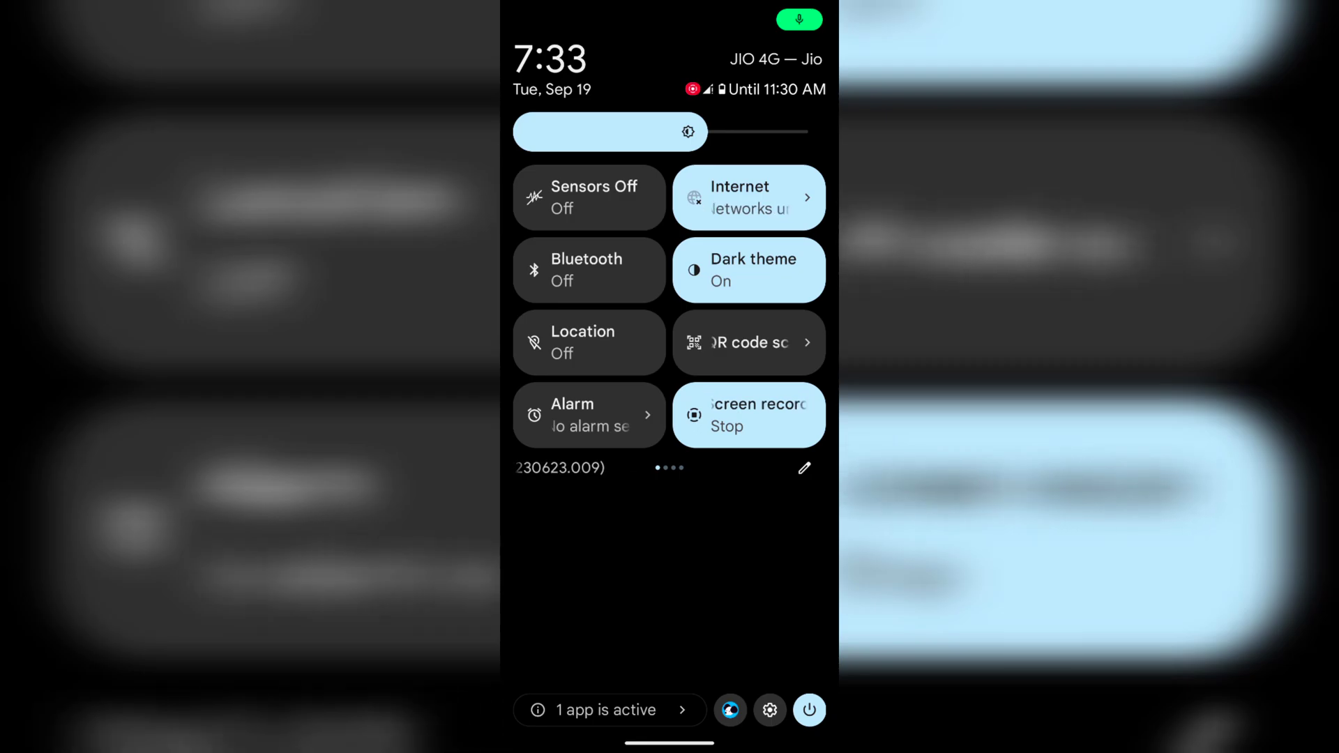
{"action": "left_click", "coordinate": [589, 197]}
{"action": "left_click", "coordinate": [589, 197]}
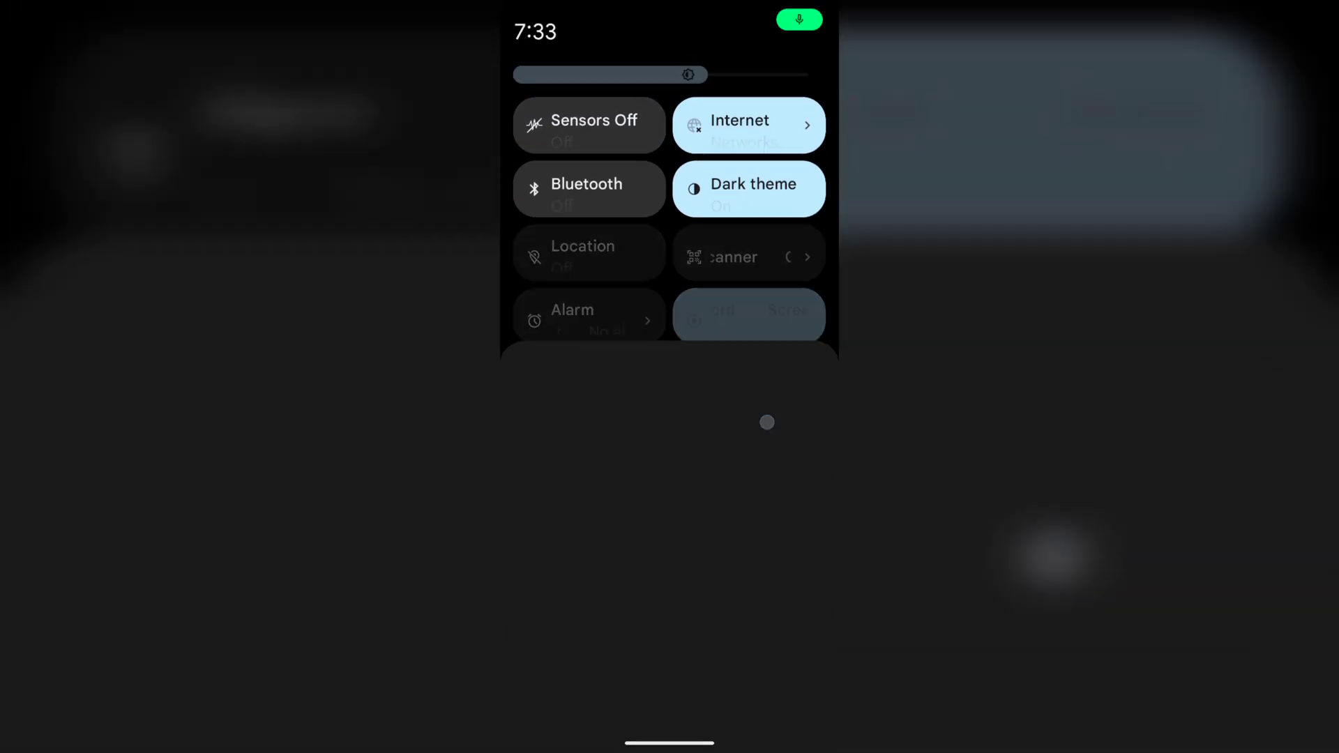
{"action": "left_click_drag", "start_coordinate": [765, 544], "coordinate": [762, 379]}
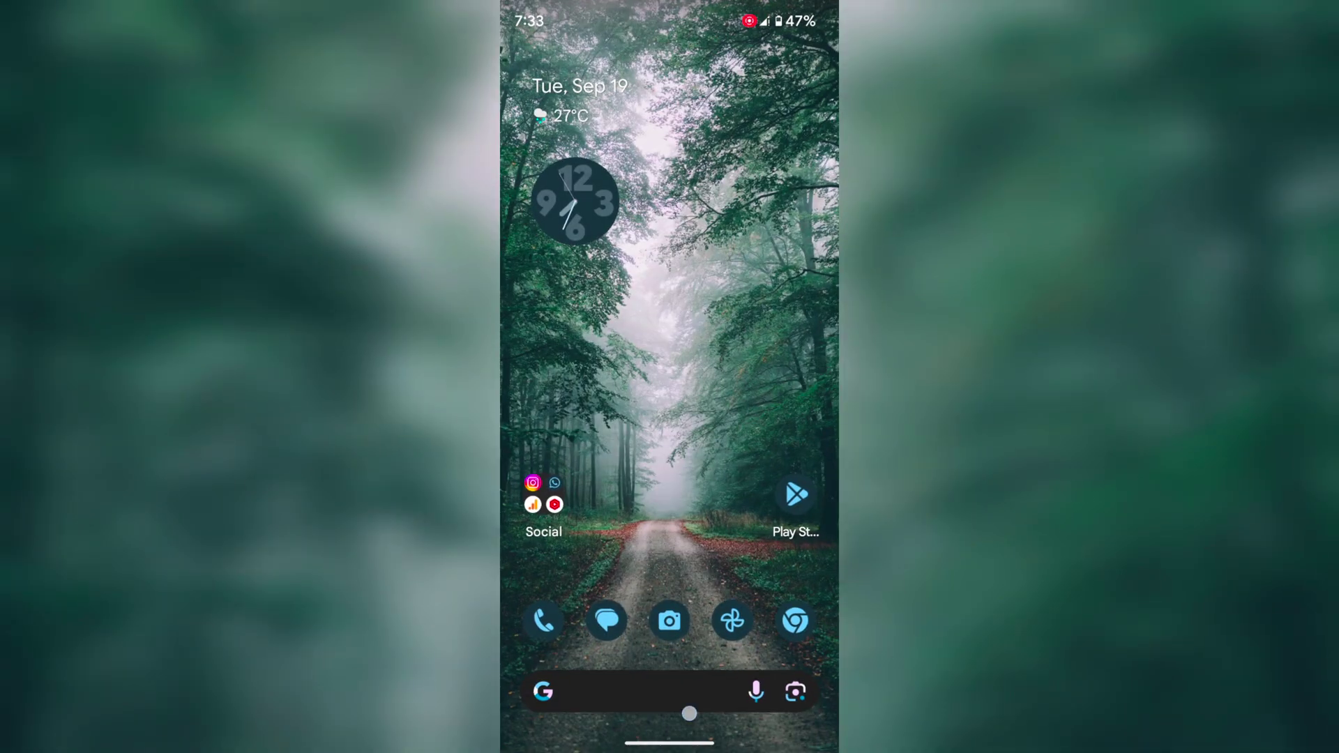
Step: Return to developer tiles via Recents and switch the Sensors Off tile off
{"action": "left_click_drag", "start_coordinate": [688, 712], "coordinate": [671, 471]}
{"action": "left_click", "coordinate": [669, 377]}
{"action": "left_click", "coordinate": [802, 576]}
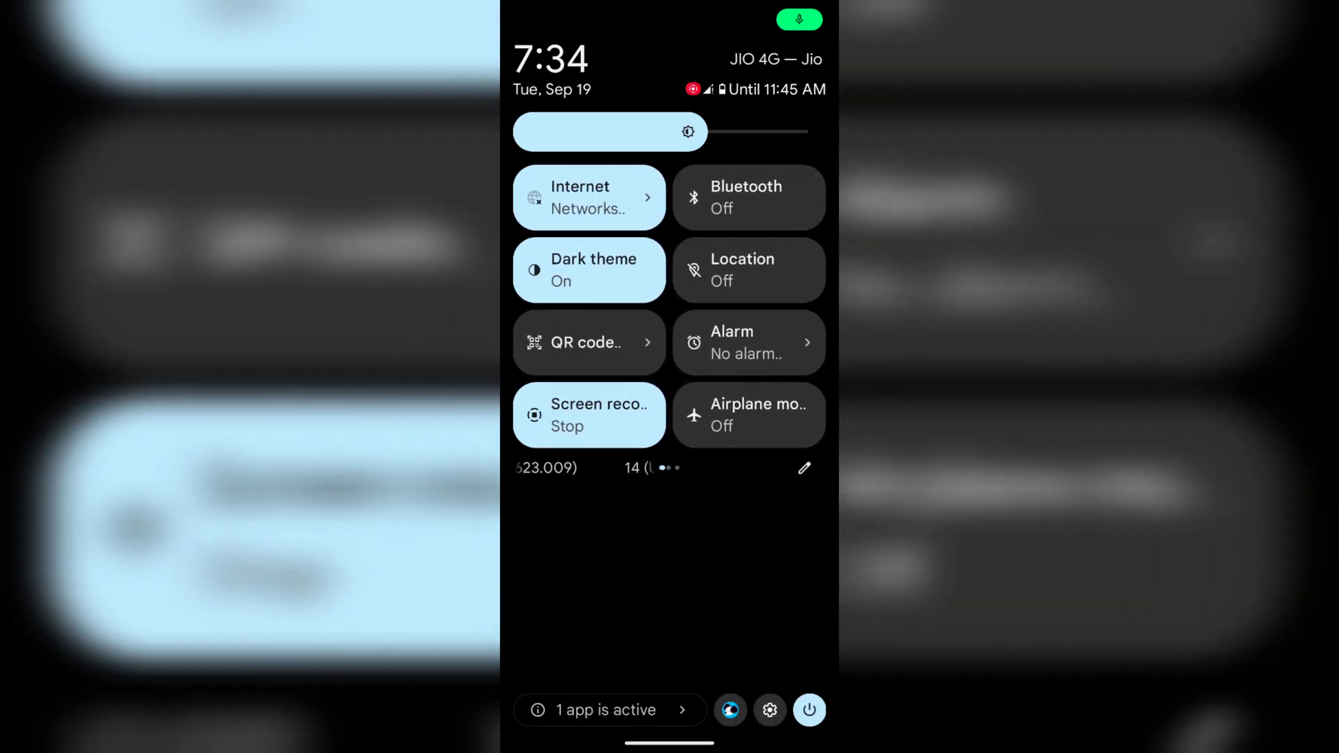
Step: Close quick settings and go back via Recents to the top of Developer options
{"action": "left_click_drag", "start_coordinate": [670, 576], "coordinate": [670, 157]}
{"action": "mouse_move", "coordinate": [692, 743]}
{"action": "left_mouse_down"}
{"action": "mouse_move", "coordinate": [740, 629]}
{"action": "mouse_move", "coordinate": [739, 523]}
{"action": "left_mouse_up"}
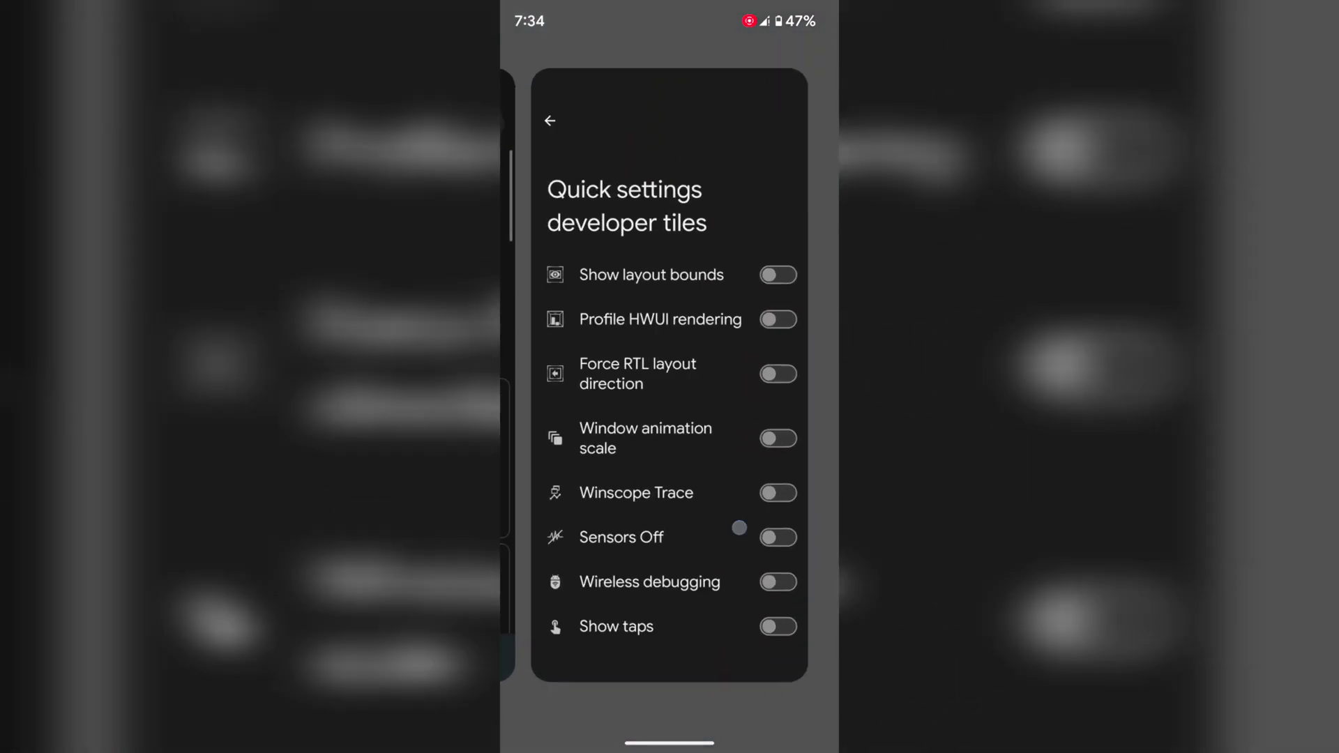
{"action": "left_click_drag", "start_coordinate": [835, 419], "coordinate": [754, 419]}
{"action": "mouse_move", "coordinate": [759, 566]}
{"action": "left_mouse_down"}
{"action": "mouse_move", "coordinate": [759, 231]}
{"action": "mouse_move", "coordinate": [765, 311]}
{"action": "mouse_move", "coordinate": [747, 377]}
{"action": "left_mouse_up"}
{"action": "mouse_move", "coordinate": [723, 565]}
{"action": "left_mouse_down"}
{"action": "mouse_move", "coordinate": [742, 339]}
{"action": "mouse_move", "coordinate": [705, 667]}
{"action": "left_mouse_up"}
{"action": "mouse_move", "coordinate": [726, 314]}
{"action": "left_mouse_down"}
{"action": "mouse_move", "coordinate": [727, 733]}
{"action": "mouse_move", "coordinate": [722, 628]}
{"action": "left_mouse_up"}
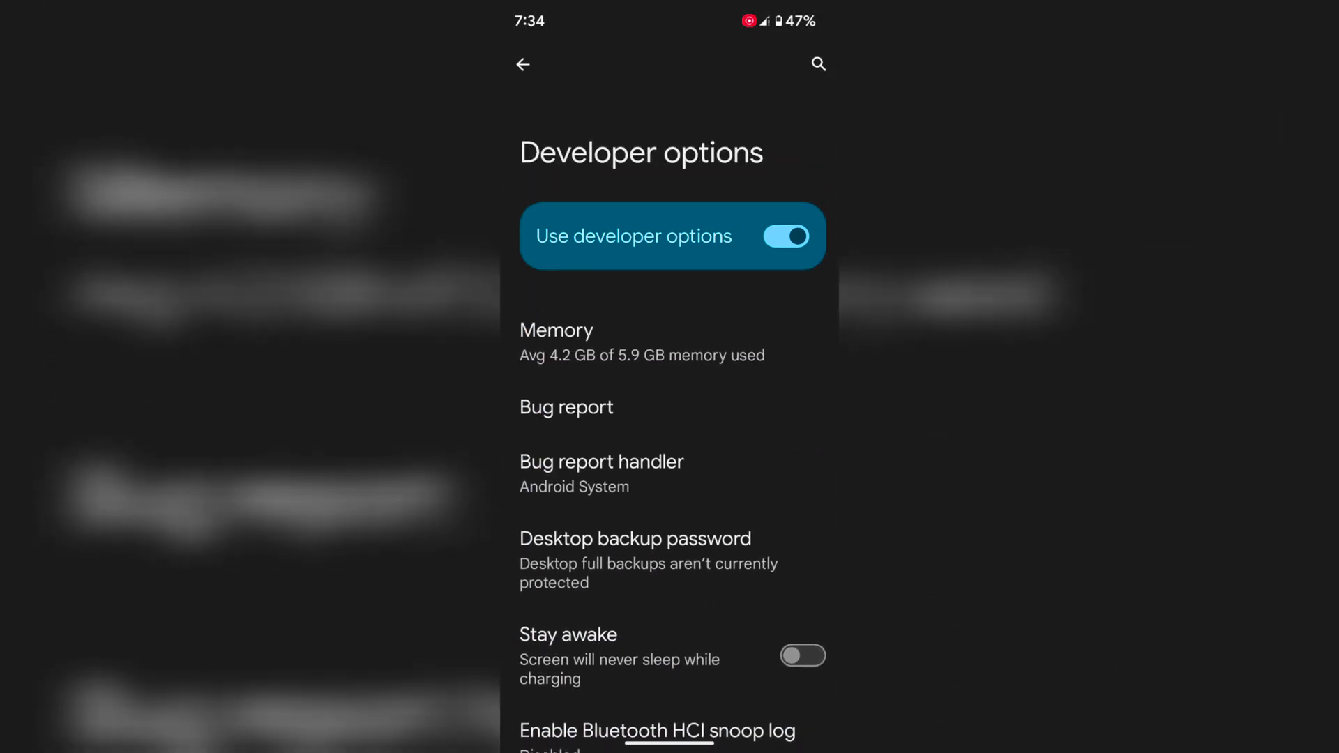
Step: Switch off Use developer options and back out to the main Settings list
{"action": "left_click", "coordinate": [786, 236]}
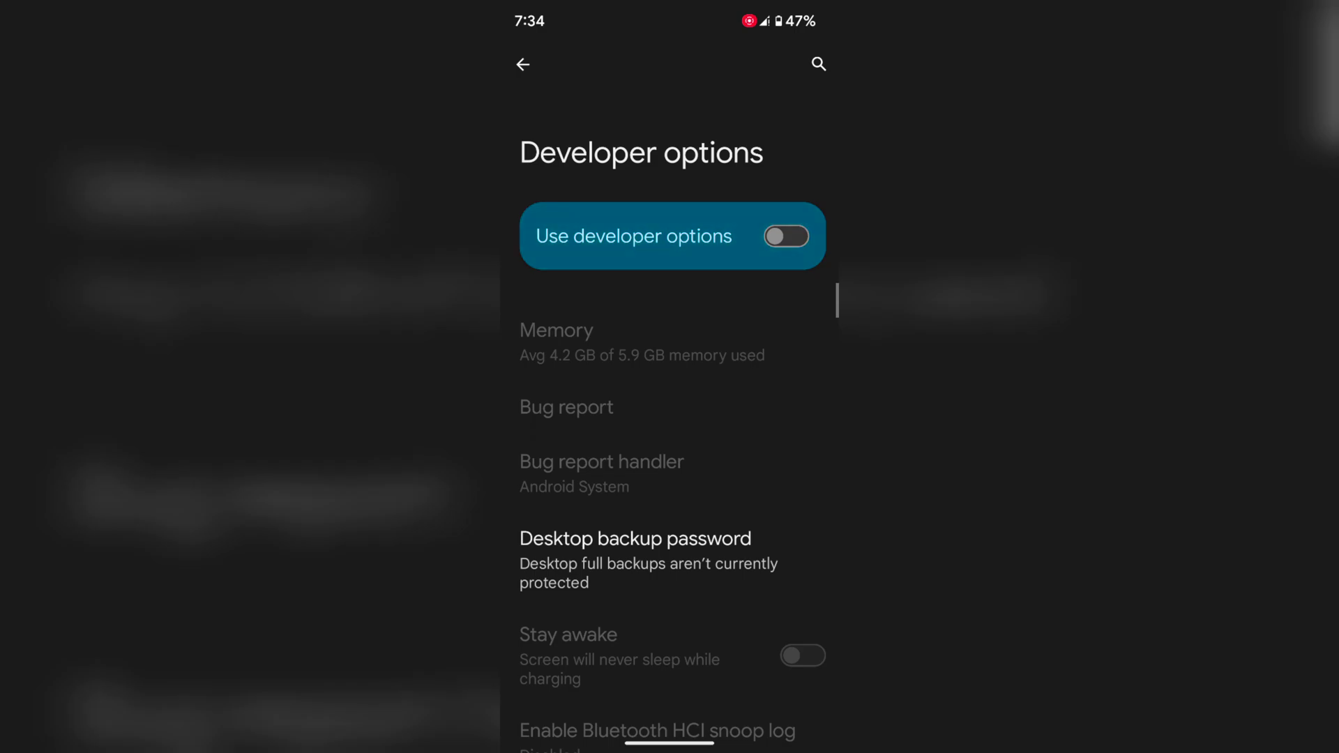
{"action": "left_click", "coordinate": [523, 64]}
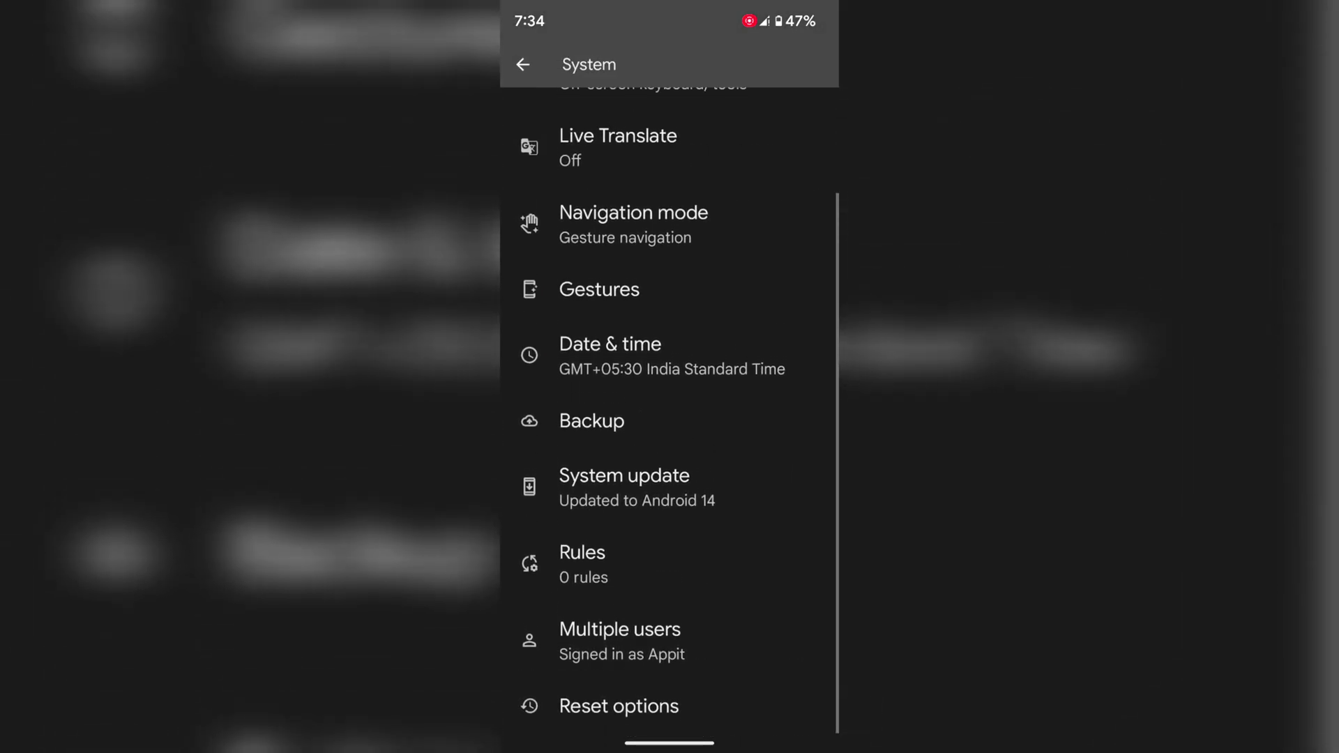
{"action": "left_click_drag", "start_coordinate": [837, 472], "coordinate": [775, 472]}
{"action": "scroll", "coordinate": [670, 418], "scroll_direction": "down", "scroll_amount": 2}
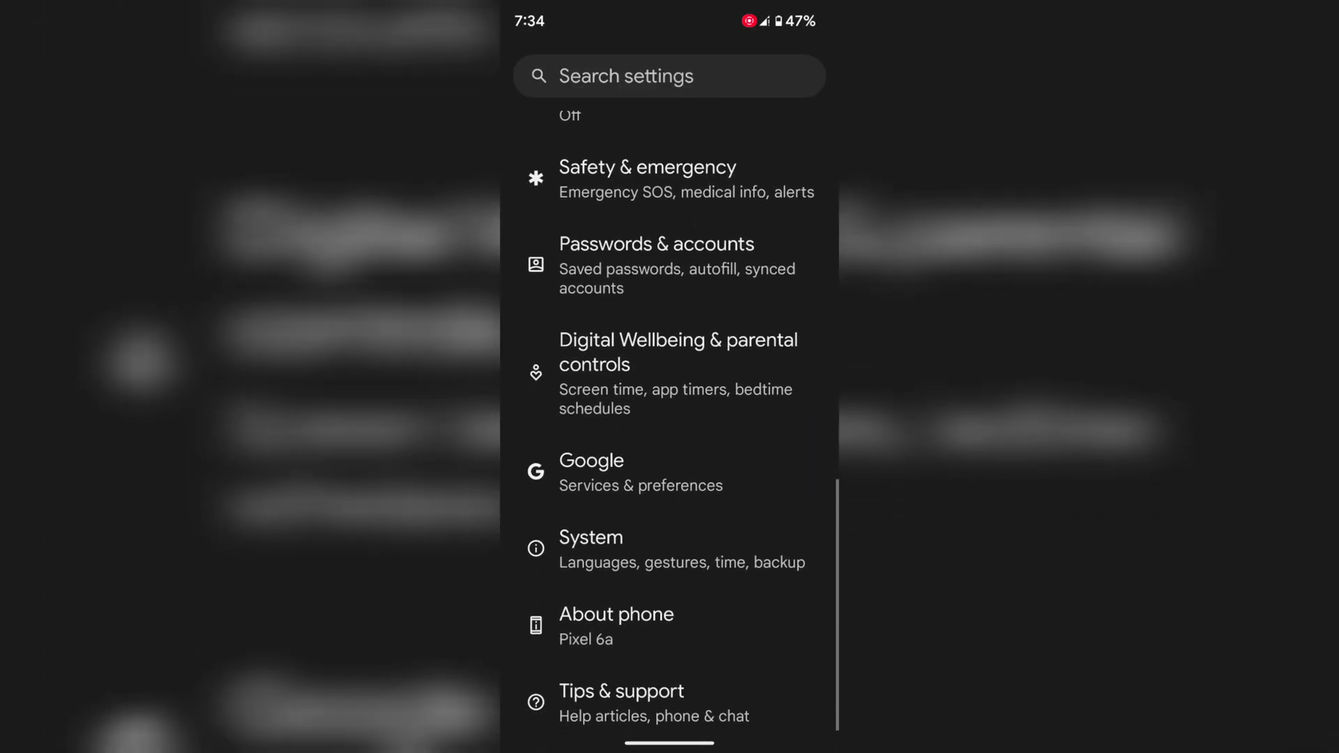
Step: Revisit System, return to main Settings, and exit to the home screen
{"action": "left_click", "coordinate": [592, 559]}
{"action": "scroll", "coordinate": [669, 419], "scroll_direction": "down", "scroll_amount": 3}
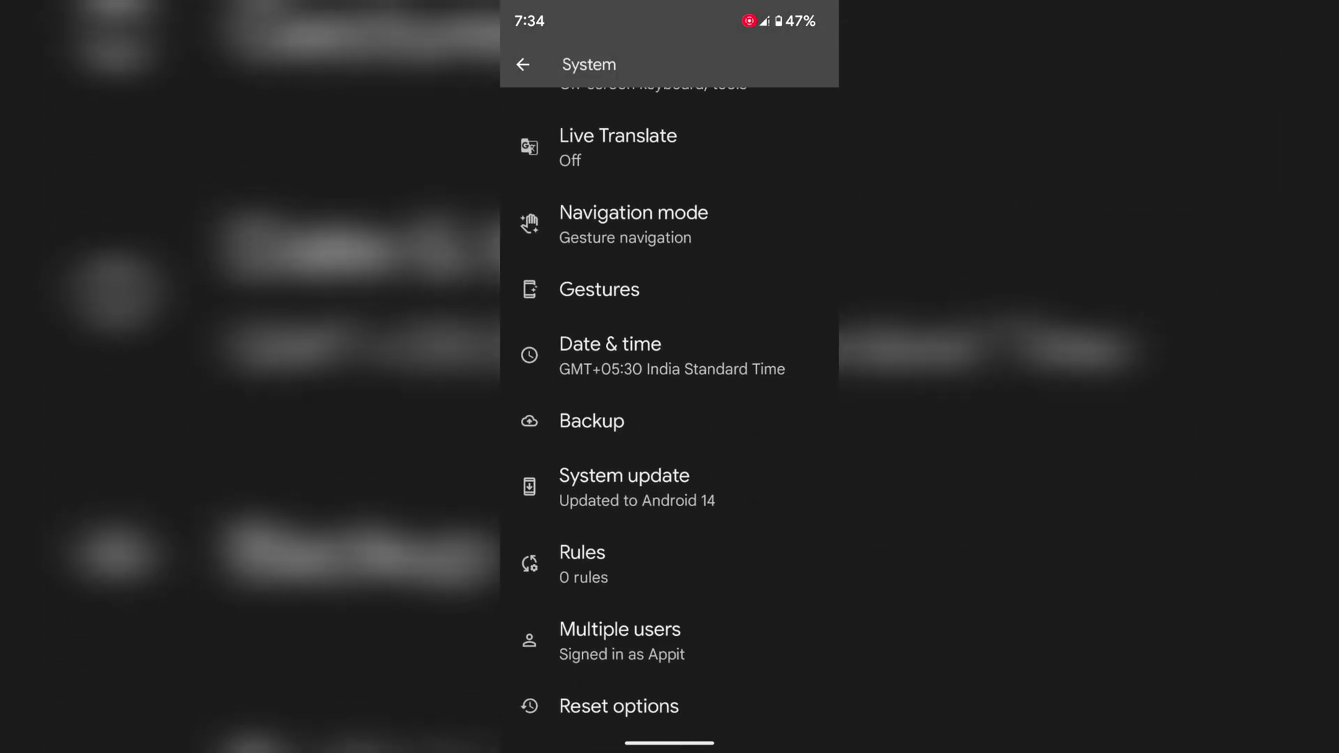
{"action": "scroll", "coordinate": [670, 418], "scroll_direction": "up", "scroll_amount": 3}
{"action": "left_click_drag", "start_coordinate": [837, 416], "coordinate": [775, 416]}
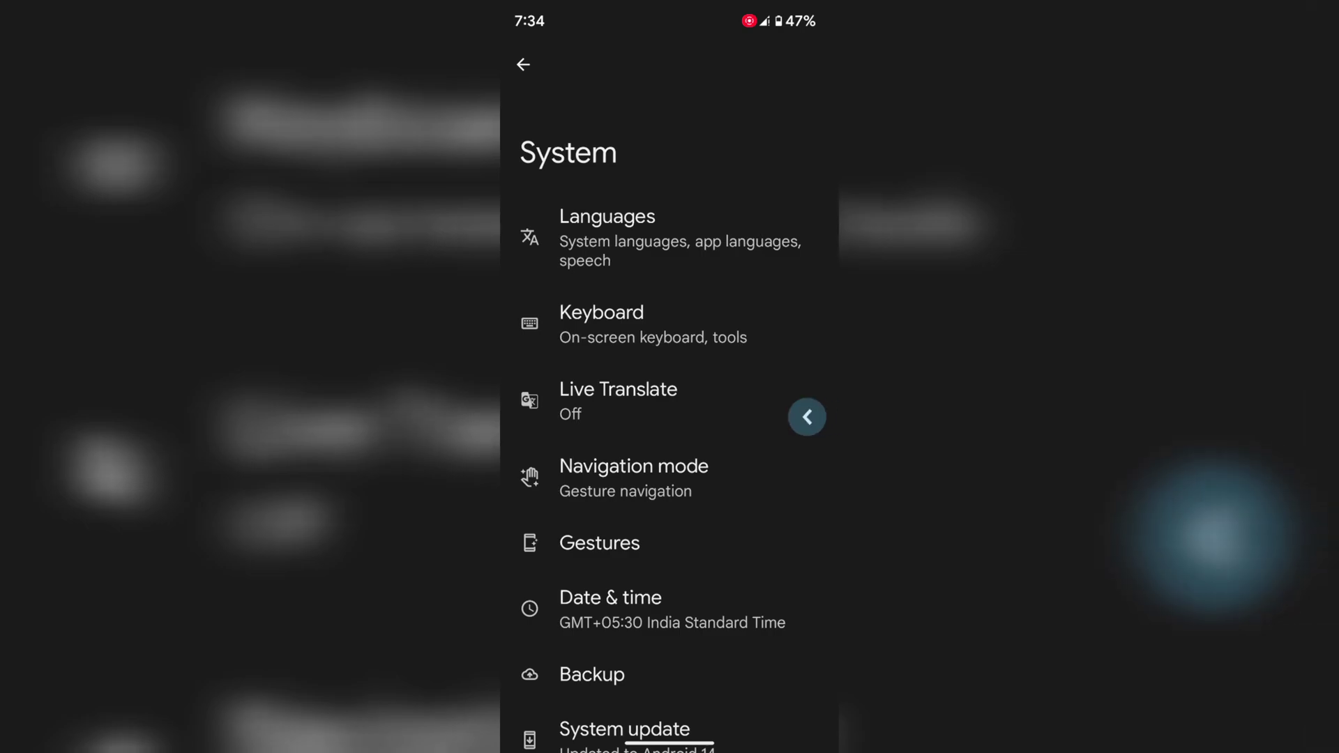
{"action": "scroll", "coordinate": [670, 420], "scroll_direction": "up", "scroll_amount": 10}
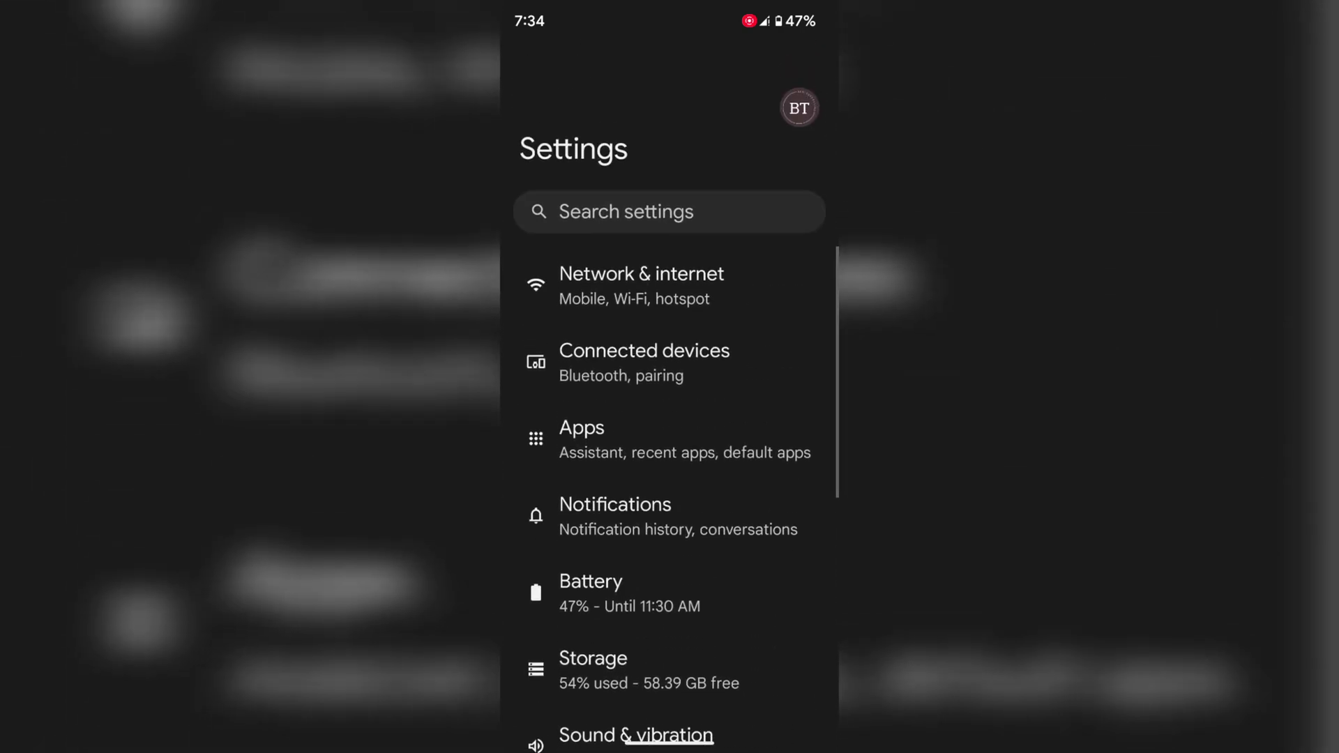
{"action": "left_click_drag", "start_coordinate": [670, 743], "coordinate": [670, 471]}
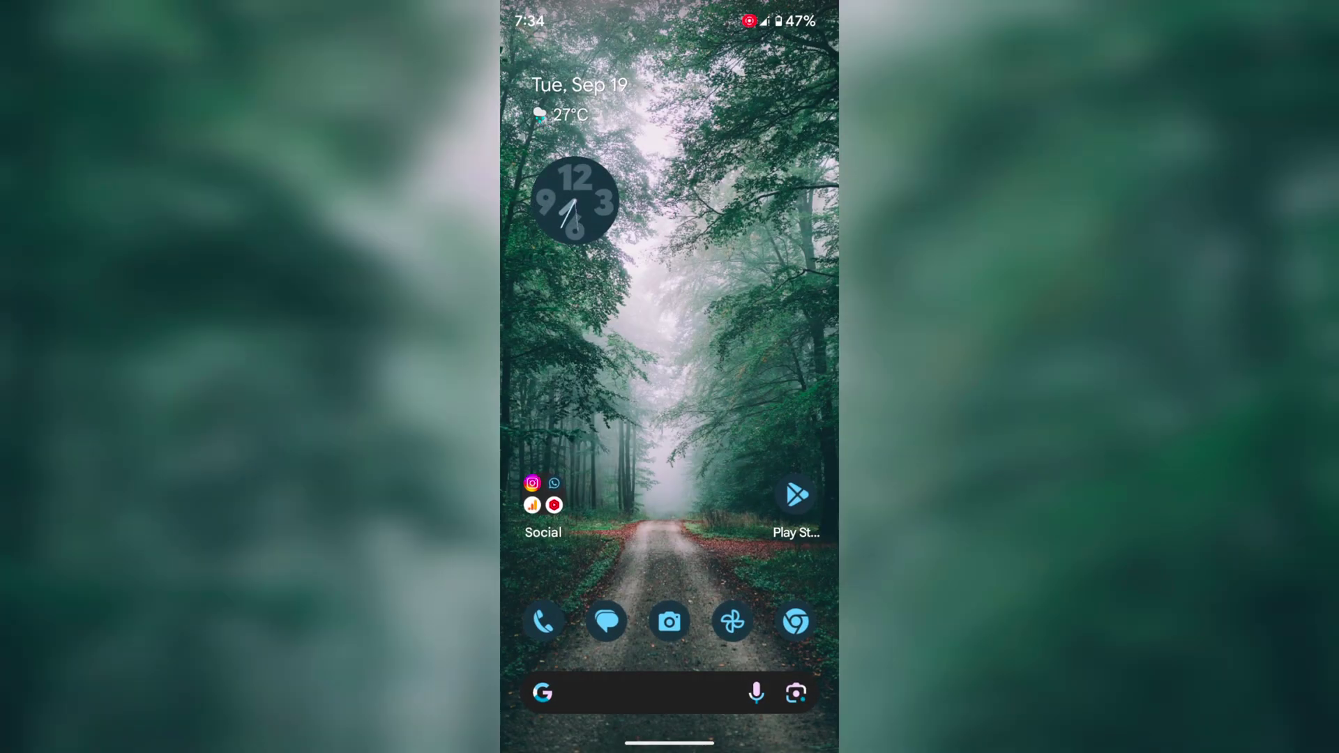